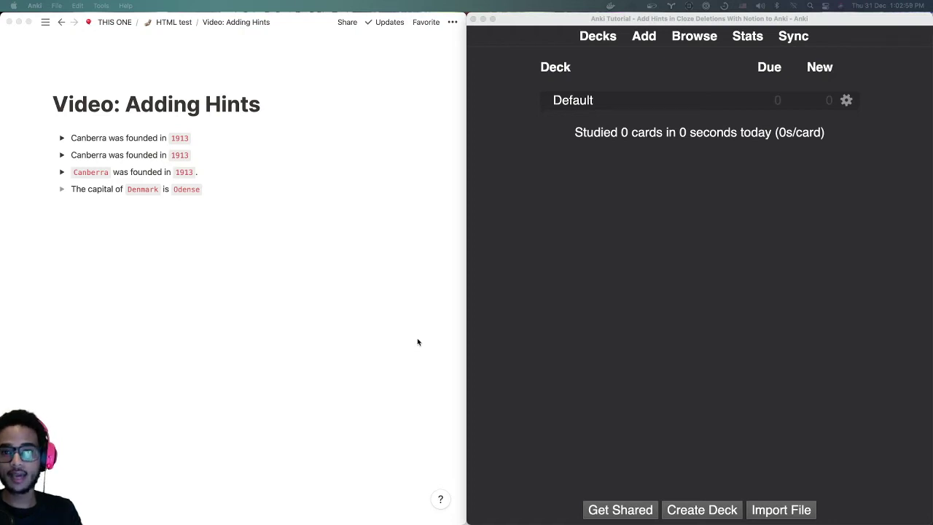
# Start a new Cloze note in the Default deck with the text "The capital of Denmark is Odense".
pyautogui.click(596, 310)
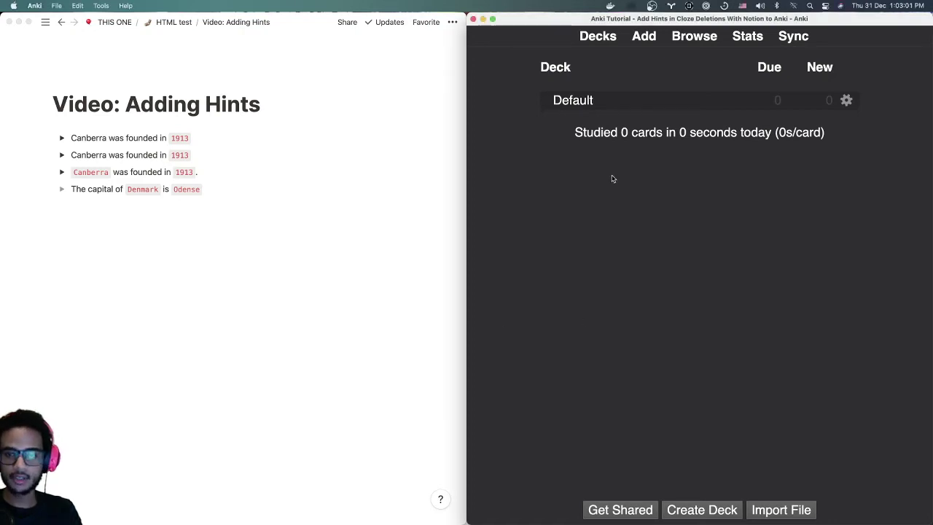
pyautogui.write('a')
pyautogui.write('OD')
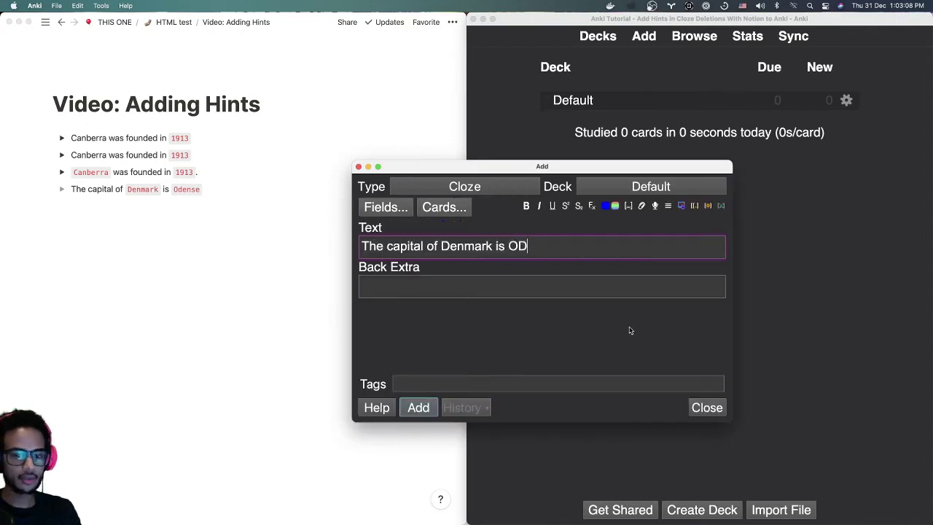
pyautogui.write('ens')
pyautogui.press('BackSpace')
pyautogui.press('BackSpace')
pyautogui.press('BackSpace')
pyautogui.press('BackSpace')
pyautogui.write('den')
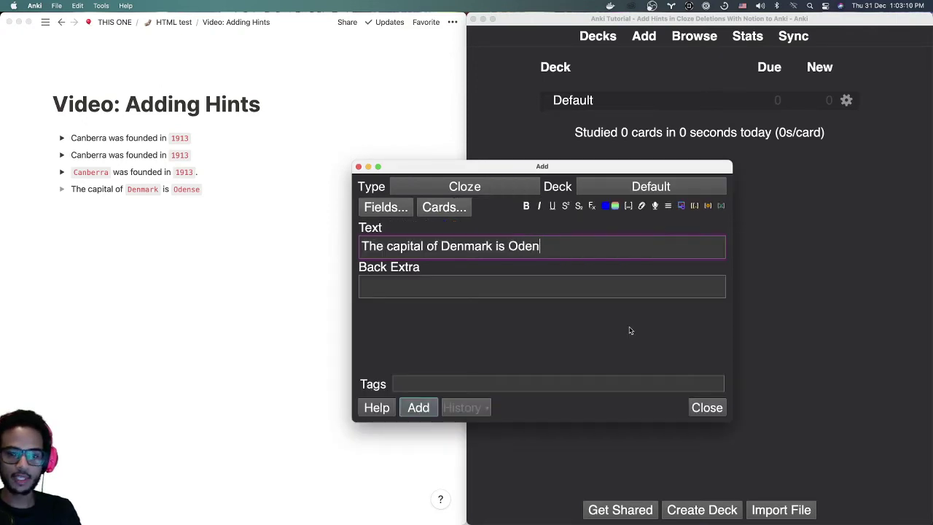
pyautogui.write('se')
# Turn Denmark into cloze c1 and Odense into cloze c2, add the note, and close the note window.
pyautogui.doubleClick(467, 246)
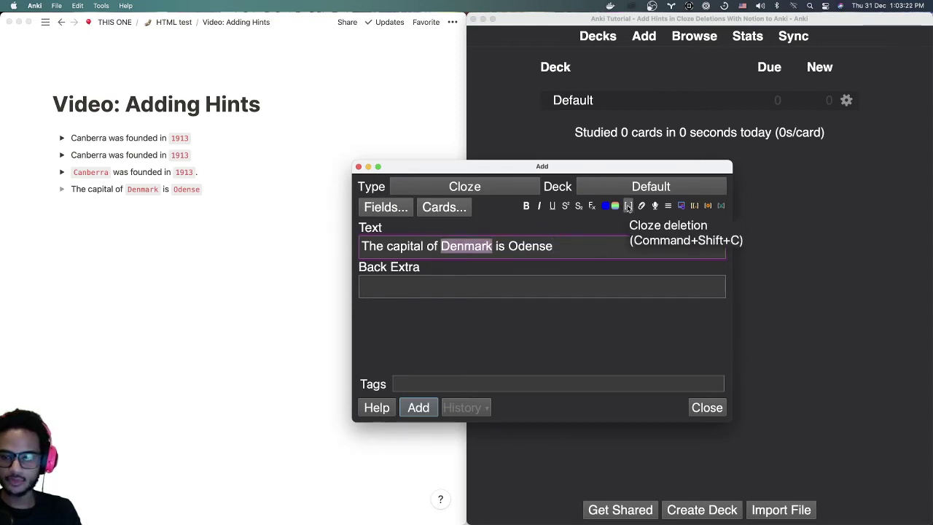
pyautogui.click(523, 307)
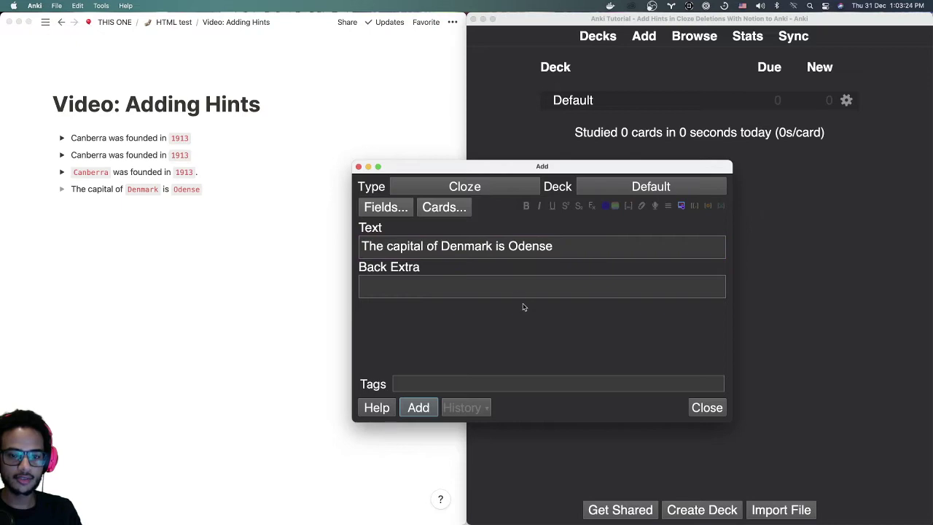
pyautogui.doubleClick(480, 246)
pyautogui.press('super+shift+c')
pyautogui.doubleClick(567, 246)
pyautogui.press('super+shift+c')
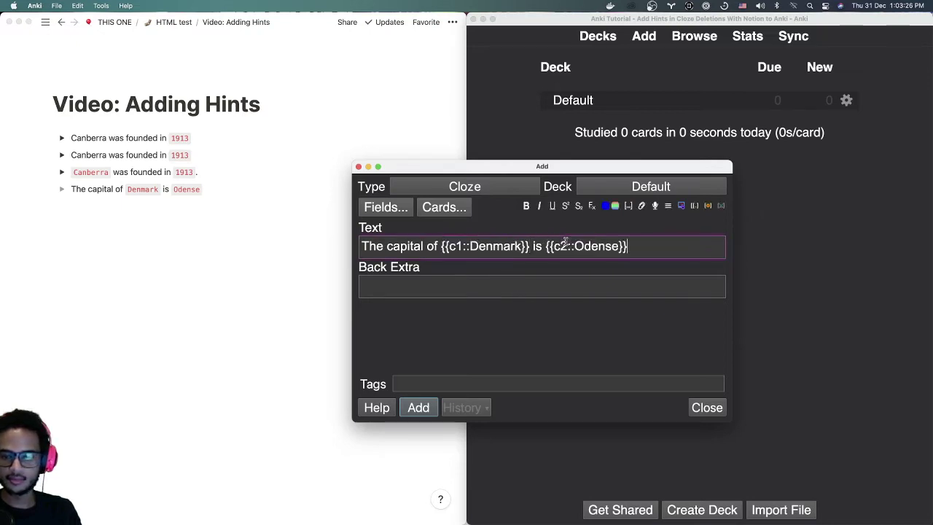
pyautogui.press('super+Return')
pyautogui.click(706, 407)
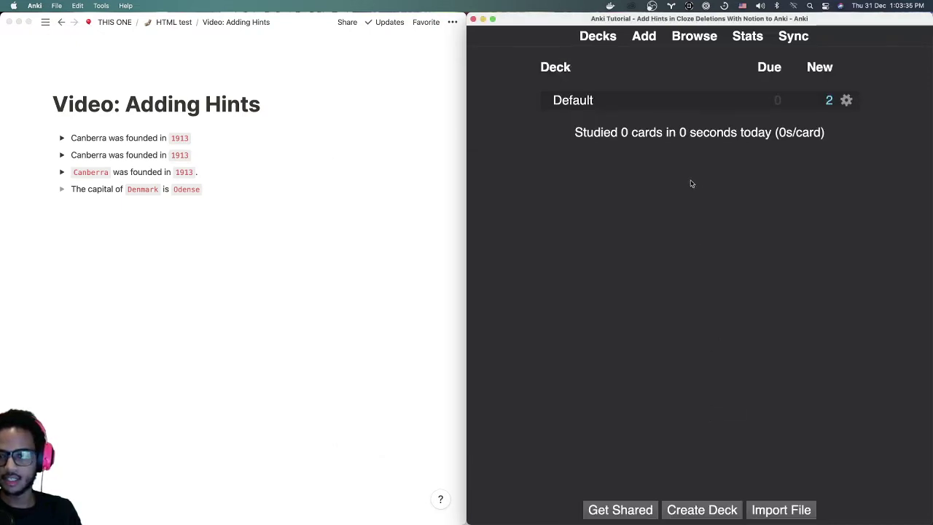
# Start studying the Default deck and examine how the first cloze card shows its blank.
pyautogui.click(573, 102)
pyautogui.press('s')
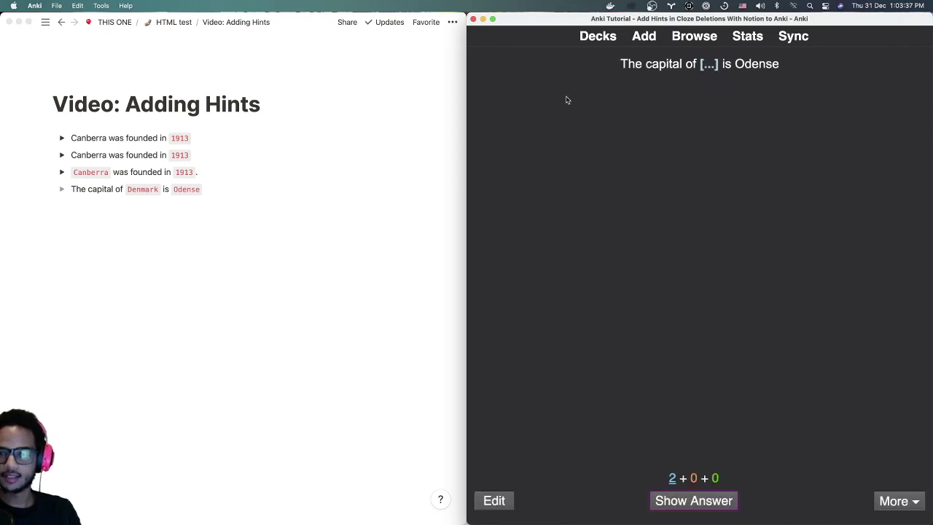
pyautogui.doubleClick(704, 64)
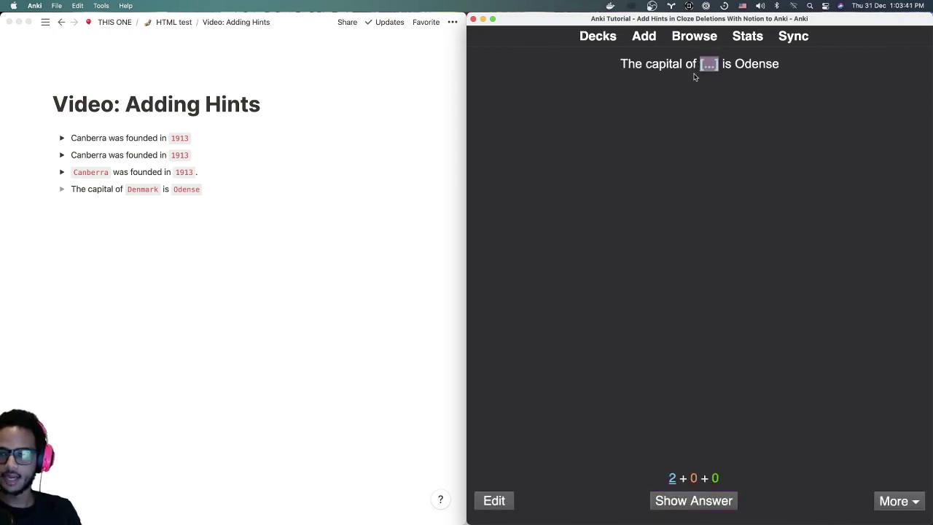
pyautogui.click(707, 101)
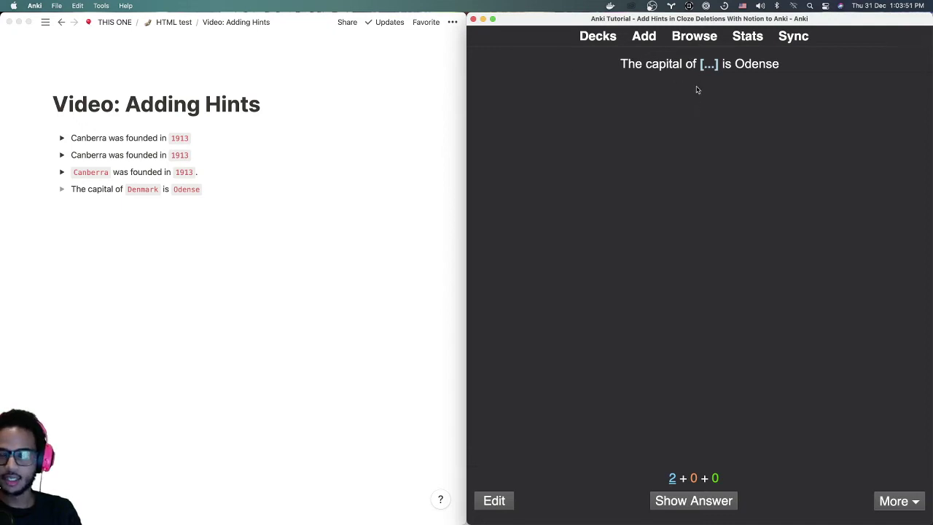
# Add the hint "country" to the Denmark cloze in the current note, check it on the card, and return to the deck list.
pyautogui.press('e')
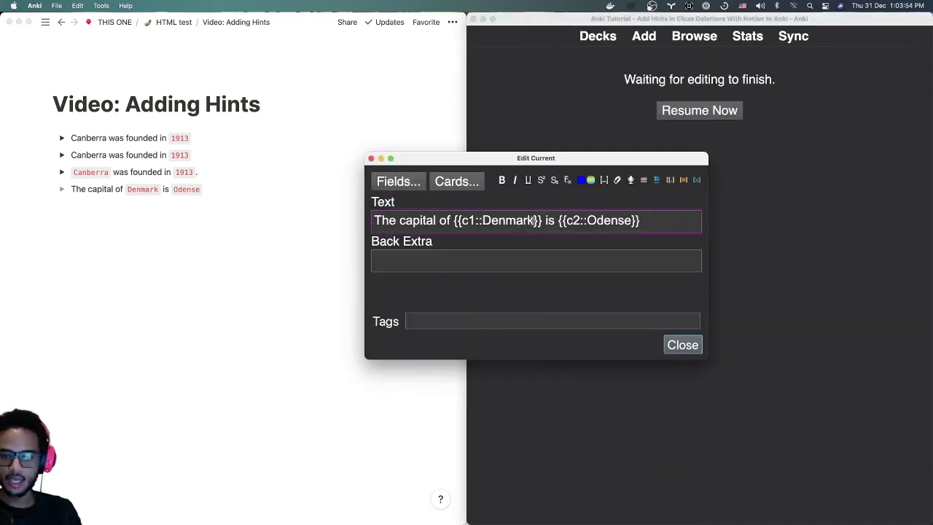
pyautogui.write('::')
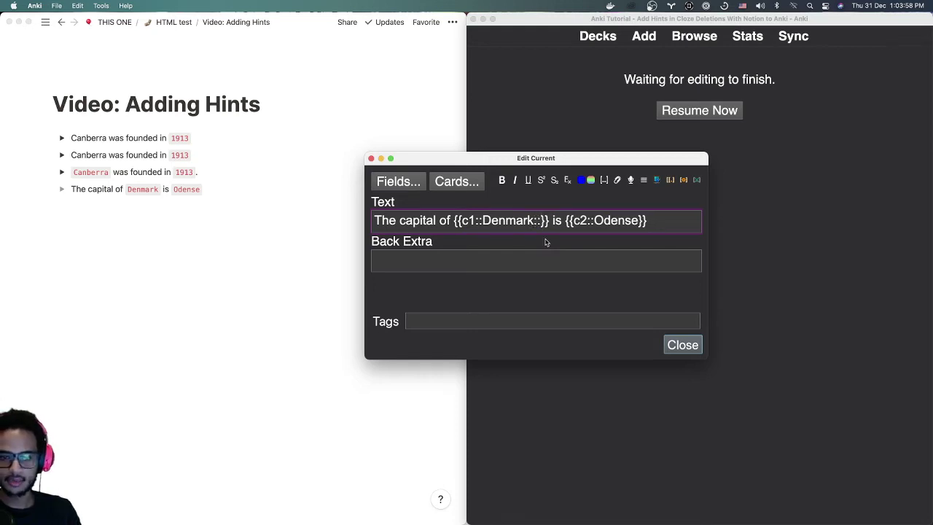
pyautogui.write('country')
pyautogui.click(682, 345)
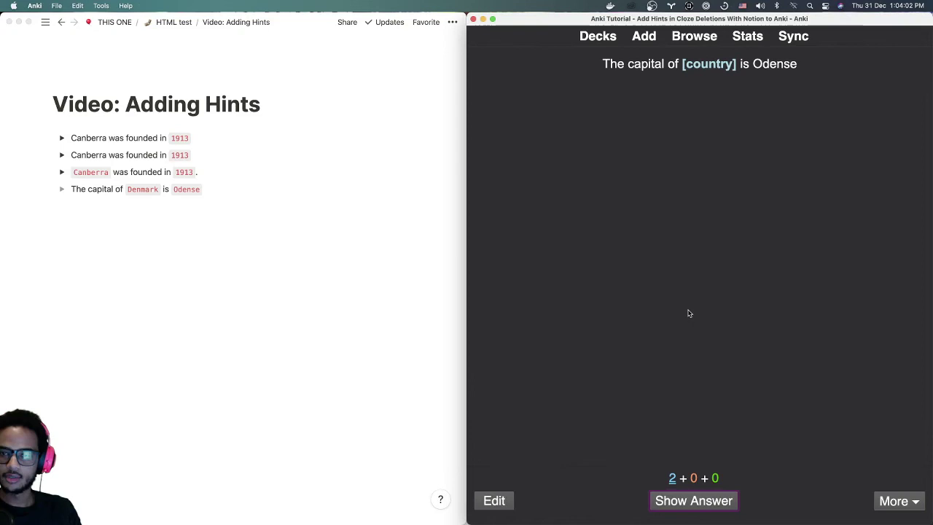
pyautogui.moveTo(682, 64); pyautogui.dragTo(737, 66)
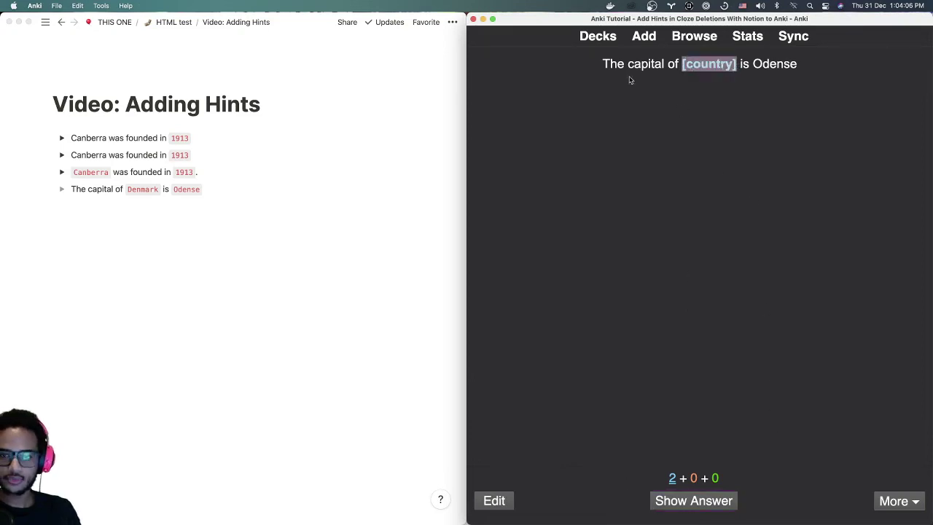
pyautogui.click(597, 36)
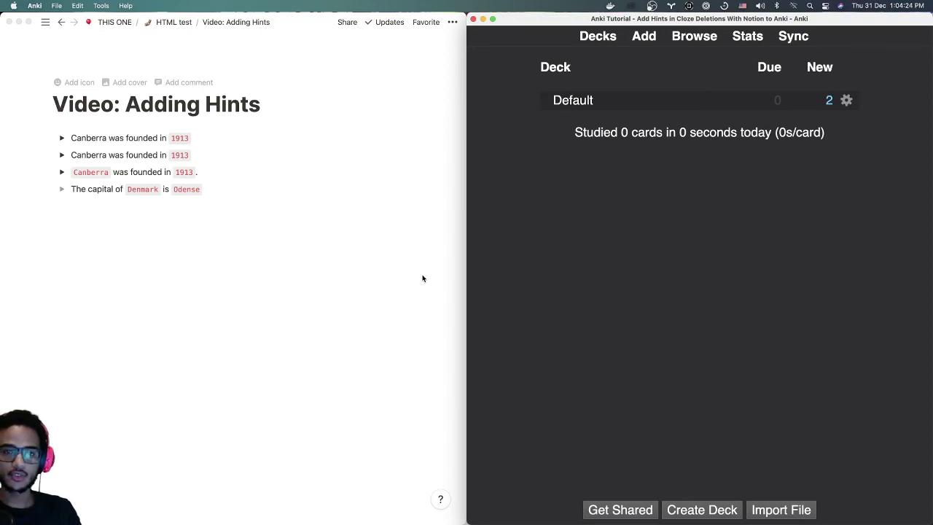
# Export the Notion page "Video: Adding Hints" and save the zip file.
pyautogui.click(295, 65)
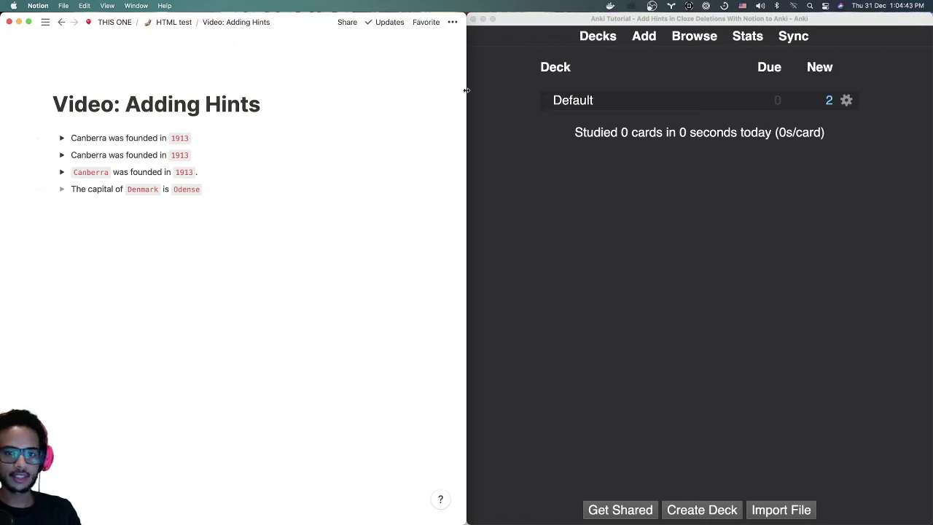
pyautogui.click(453, 23)
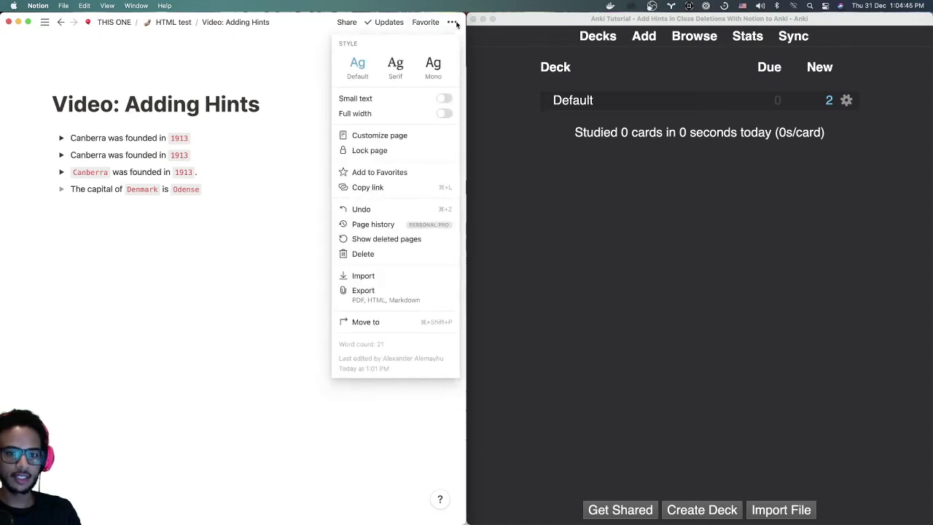
pyautogui.click(373, 293)
pyautogui.click(295, 288)
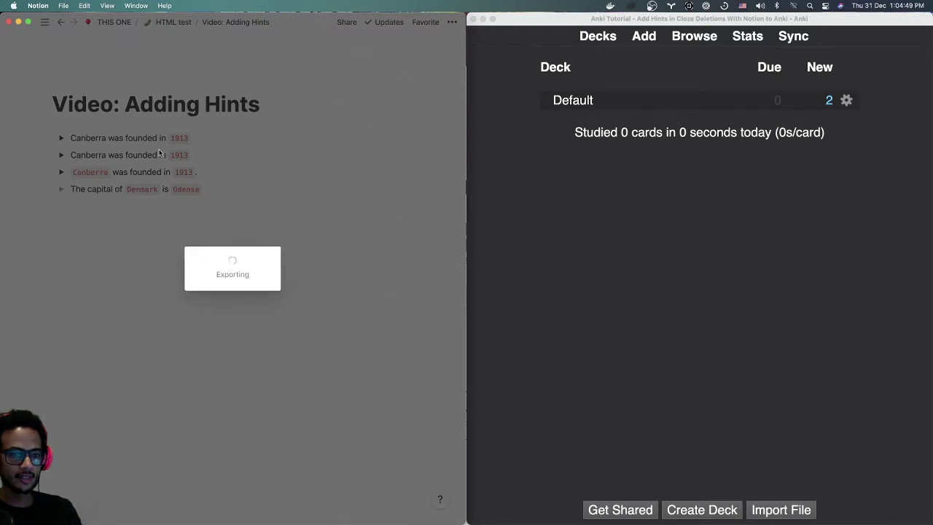
pyautogui.press('Return')
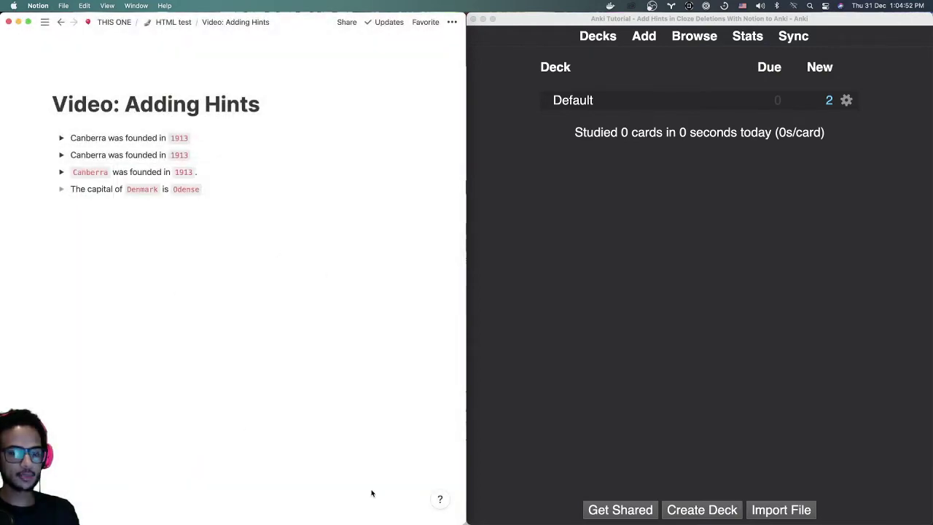
# Switch to 2anki.net in Chrome, upload the Notion export zip, and convert it.
pyautogui.press('super+Tab')
pyautogui.press('super+Tab')
pyautogui.press('super+Tab')
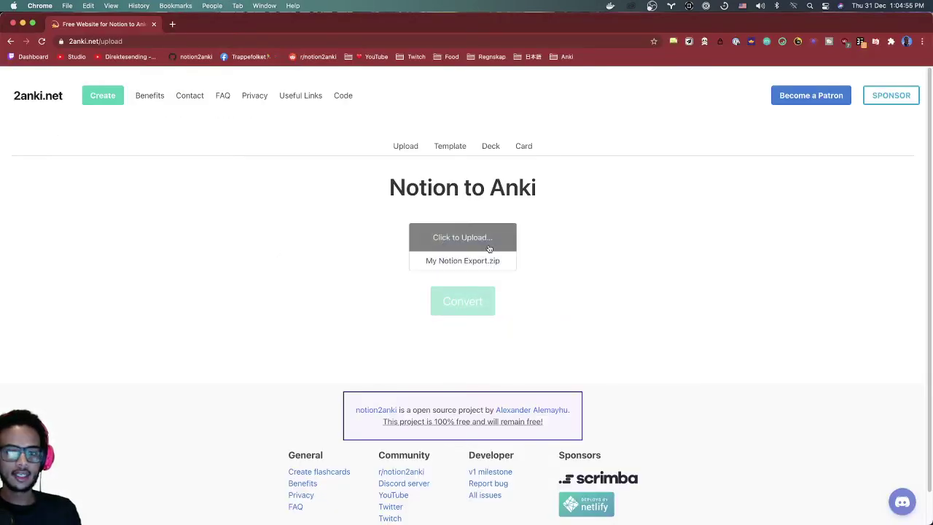
pyautogui.click(470, 246)
pyautogui.click(442, 222)
pyautogui.press('Return')
pyautogui.click(471, 312)
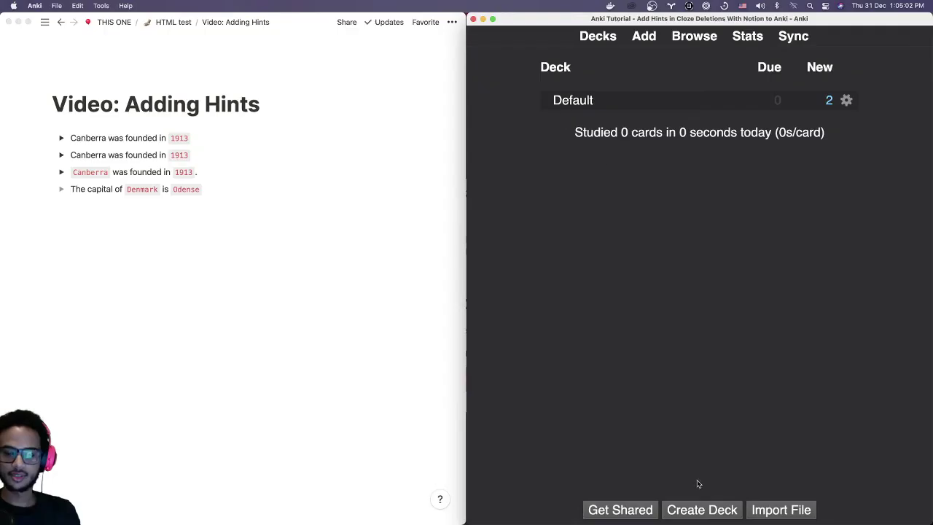
# Download the converted deck from 2anki.net and import "Your deck.apkg" from Downloads into Anki.
pyautogui.click(766, 510)
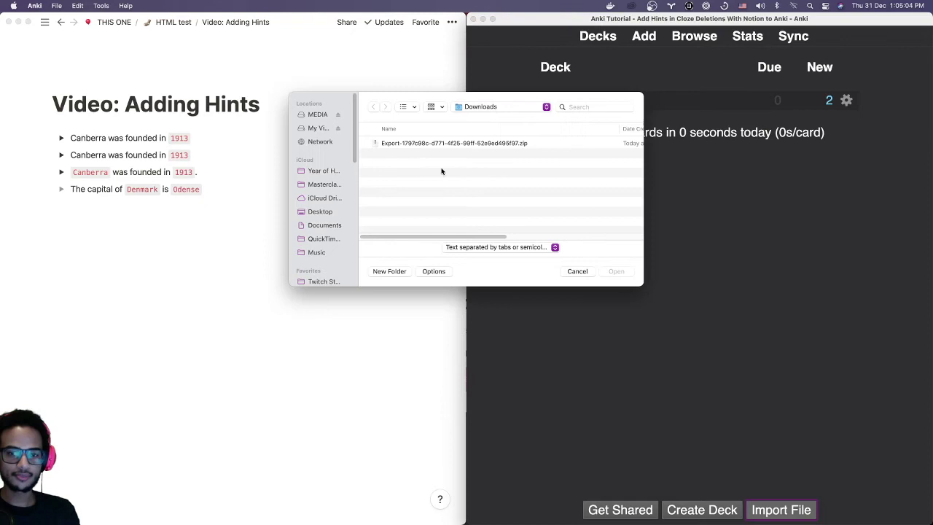
pyautogui.click(414, 143)
pyautogui.press('super+Tab')
pyautogui.press('super+Tab')
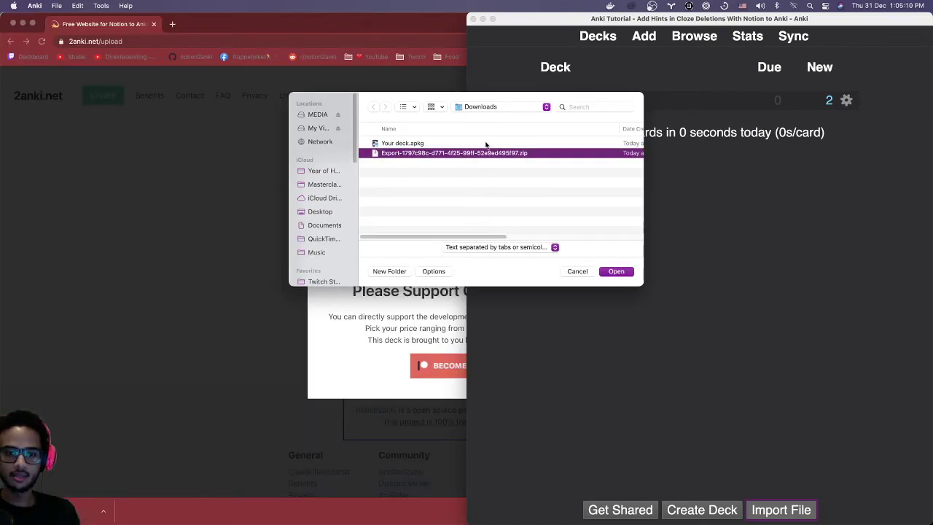
pyautogui.click(550, 202)
pyautogui.click(424, 144)
pyautogui.click(616, 271)
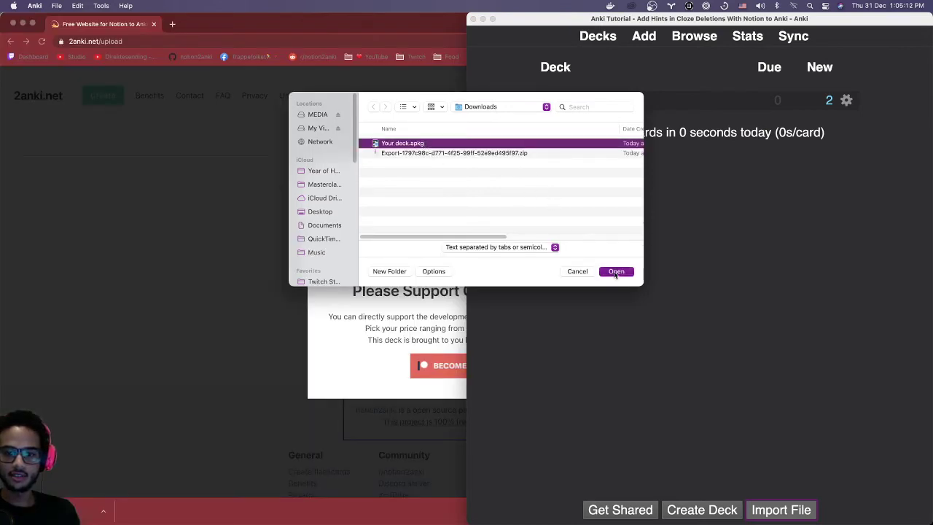
# Switch back to Chrome, dismiss the download dialog, and check the card options on 2anki.net.
pyautogui.press('super+Tab')
pyautogui.click(603, 180)
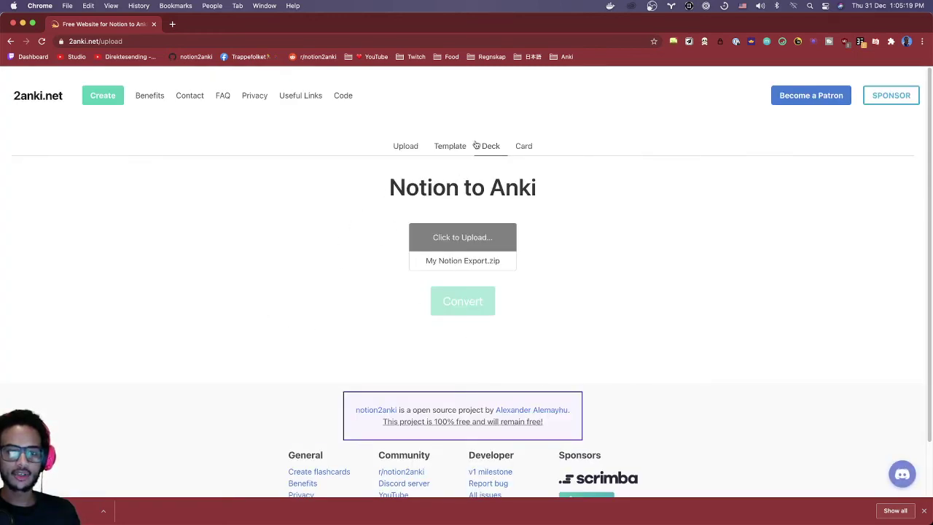
pyautogui.click(522, 147)
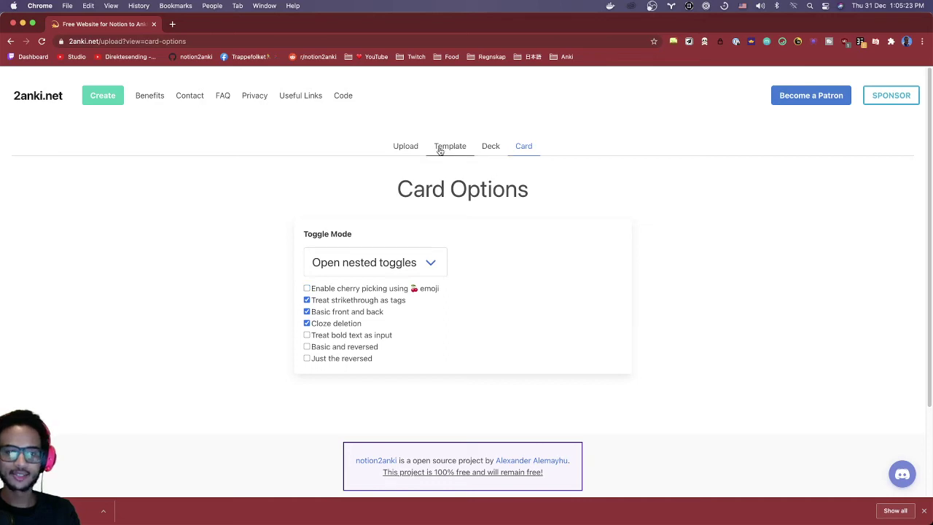
# Upload the Notion export zip to 2anki.net again, convert and download the deck, and close Anki's import summary.
pyautogui.click(413, 148)
pyautogui.click(475, 240)
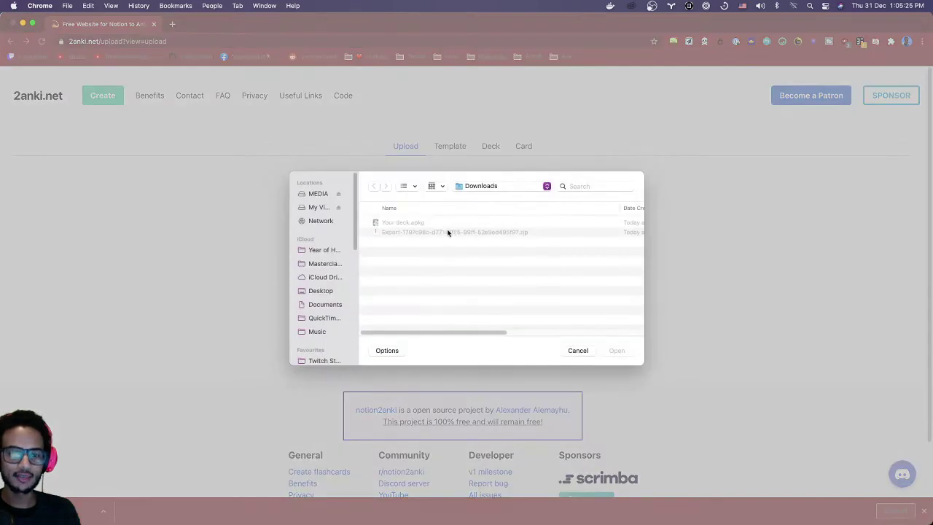
pyautogui.click(434, 233)
pyautogui.click(612, 351)
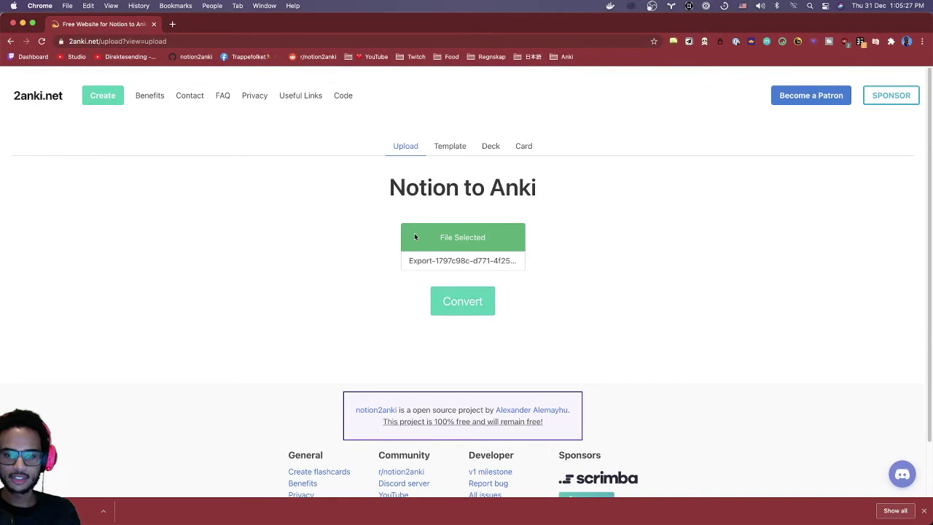
pyautogui.click(459, 304)
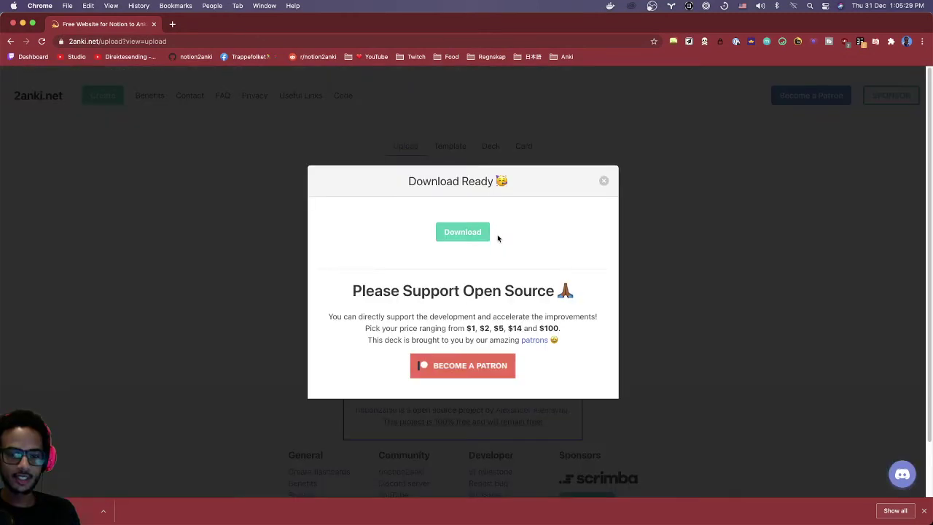
pyautogui.click(470, 233)
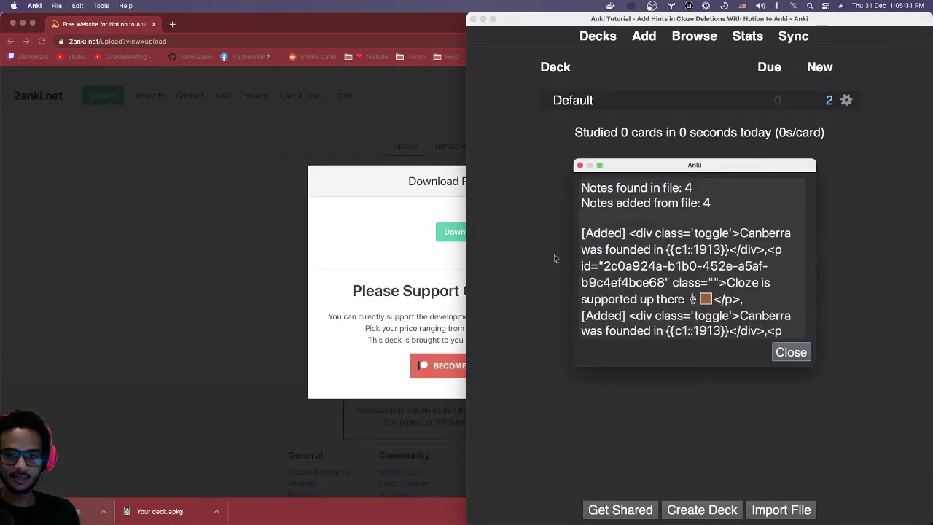
pyautogui.click(779, 352)
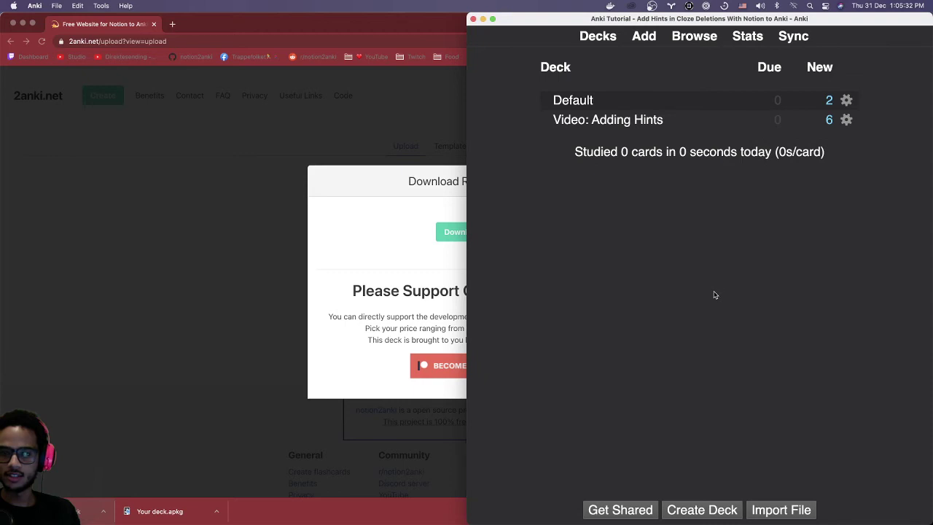
# Study the first cards of the "Video: Adding Hints" deck, revealing the answer, and return to the deck list.
pyautogui.click(626, 121)
pyautogui.click(739, 131)
pyautogui.press('space')
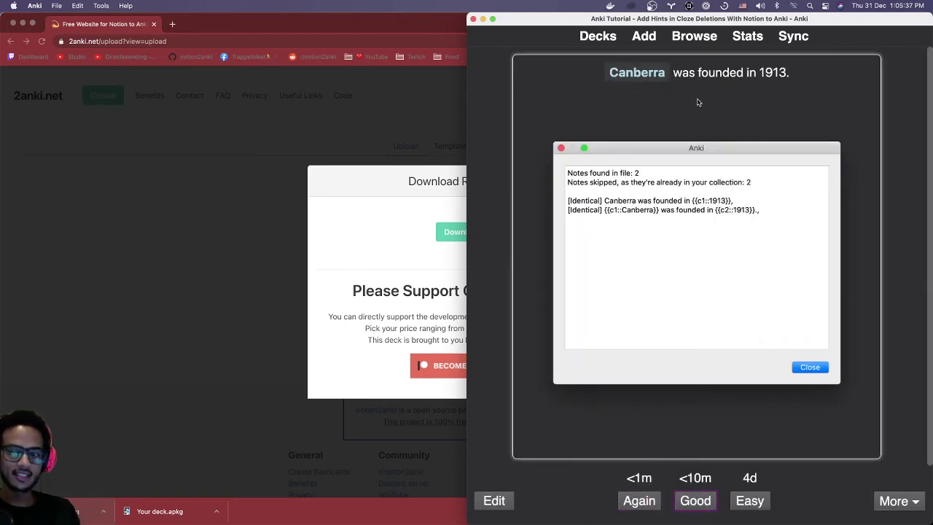
pyautogui.click(609, 38)
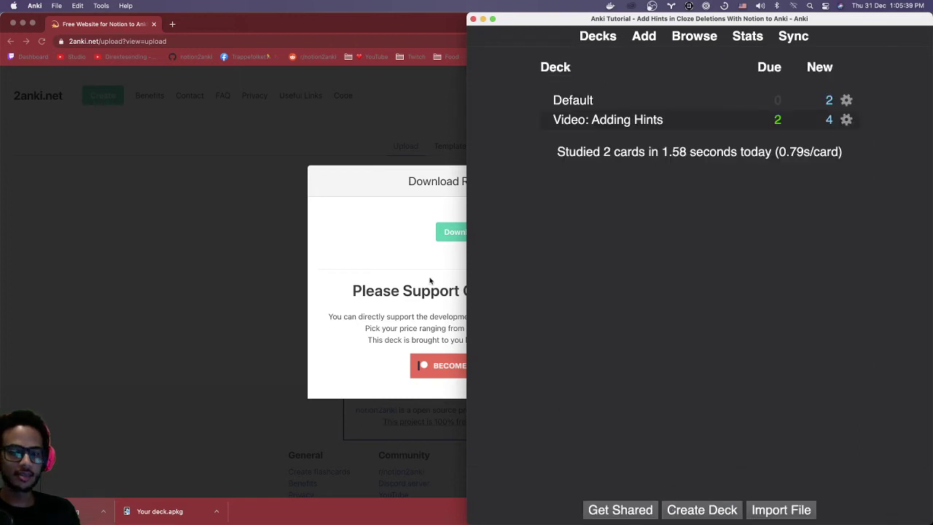
# Switch to Notion and add the hint "::country" to the Denmark cloze in the toggle about the capital.
pyautogui.press('super+Tab')
pyautogui.press('super+Tab')
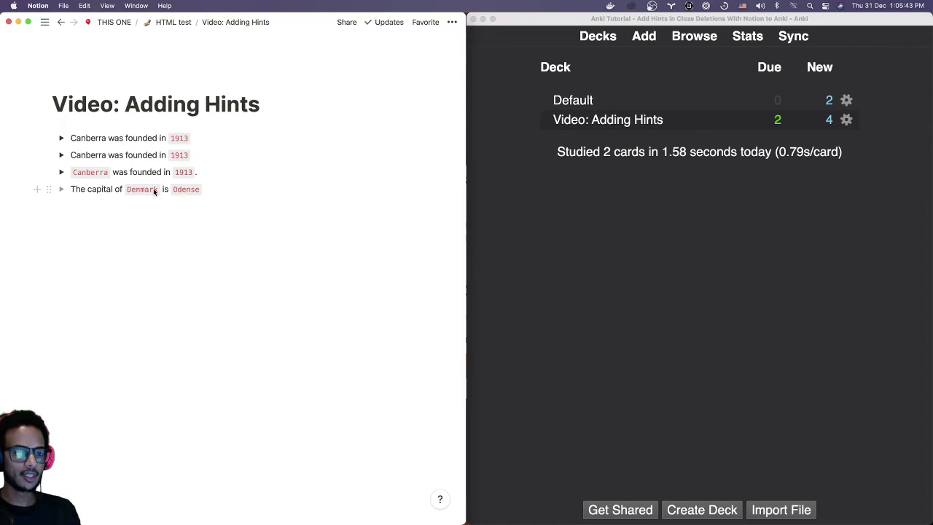
pyautogui.click(160, 188)
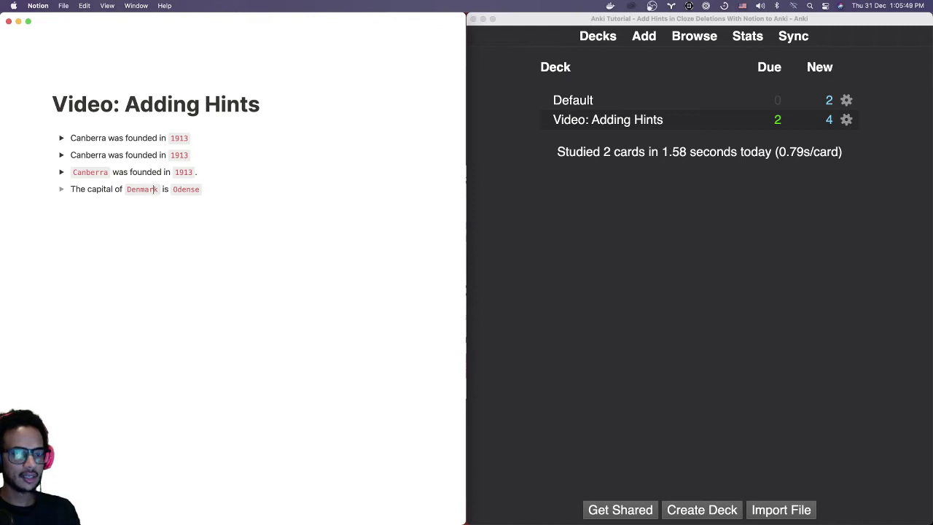
pyautogui.write(':')
pyautogui.press('BackSpace')
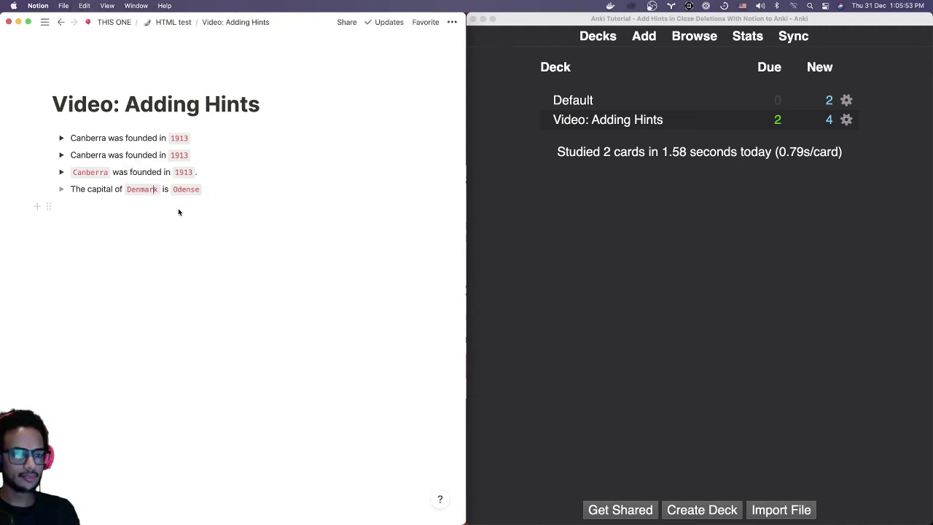
pyautogui.press('Right')
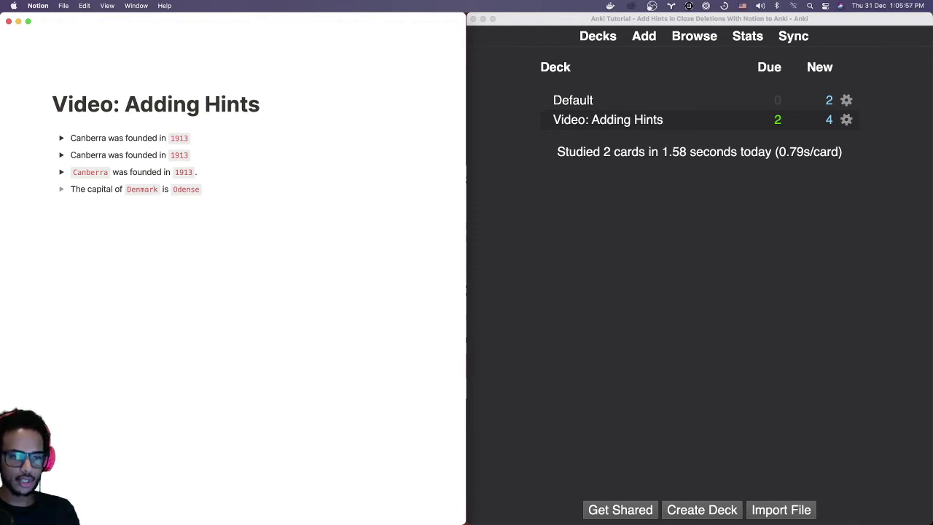
pyautogui.doubleClick(156, 190)
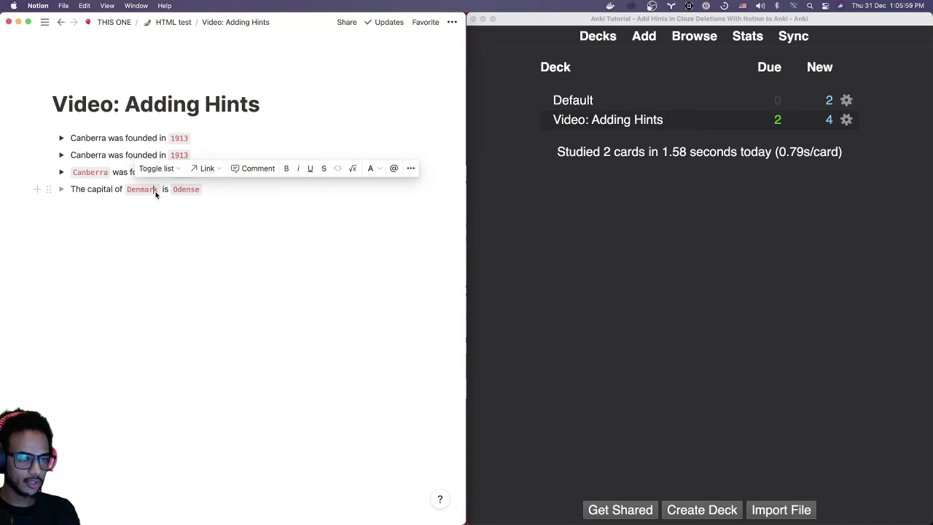
pyautogui.click(156, 190)
pyautogui.write(':')
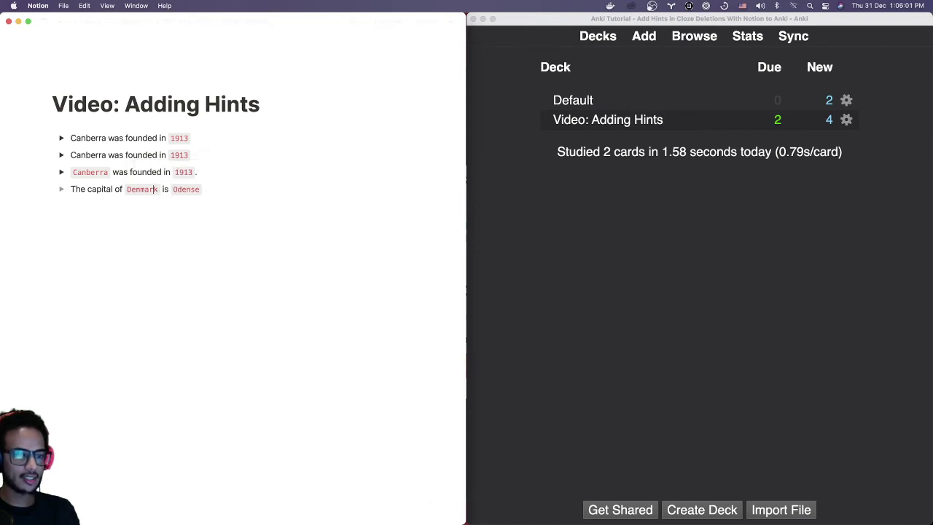
pyautogui.write(':')
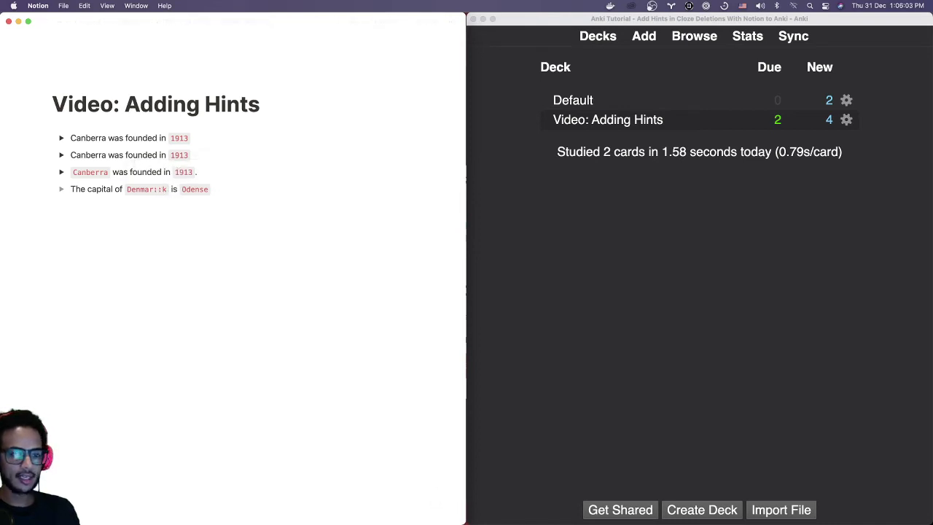
pyautogui.write('country')
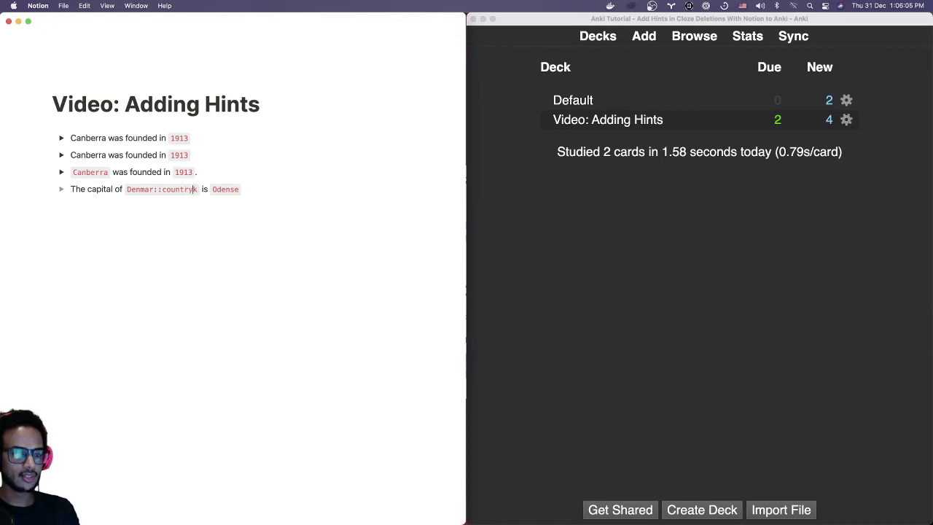
pyautogui.press('BackSpace')
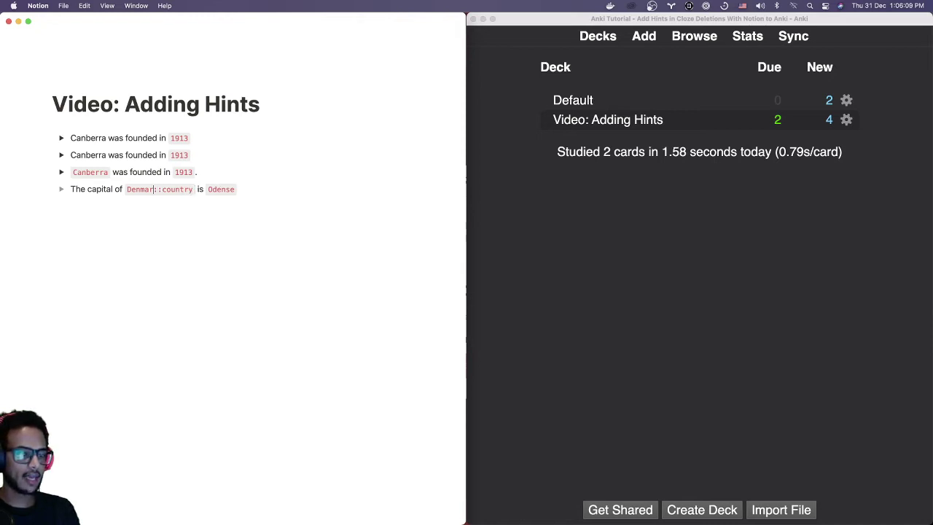
pyautogui.write('k')
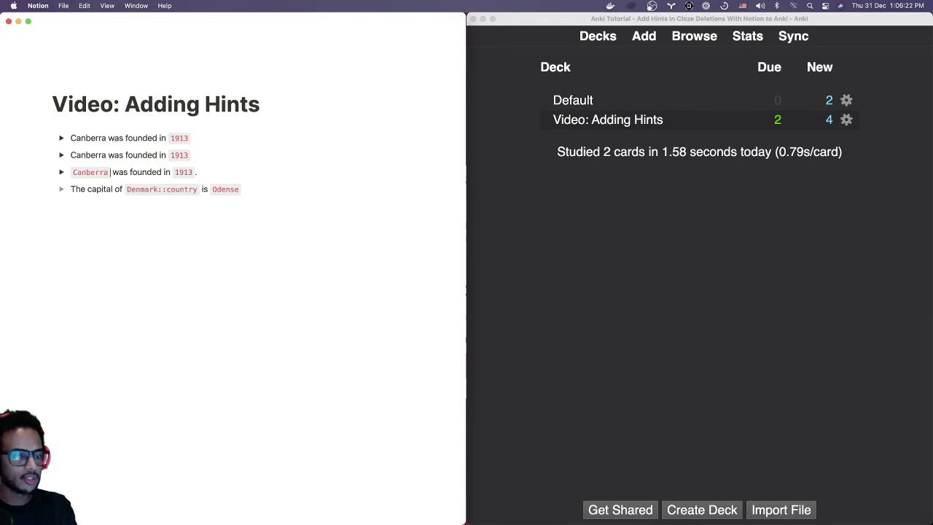
# Add the hint "::city" to the Canberra cloze in the third toggle.
pyautogui.click(104, 172)
pyautogui.write('::')
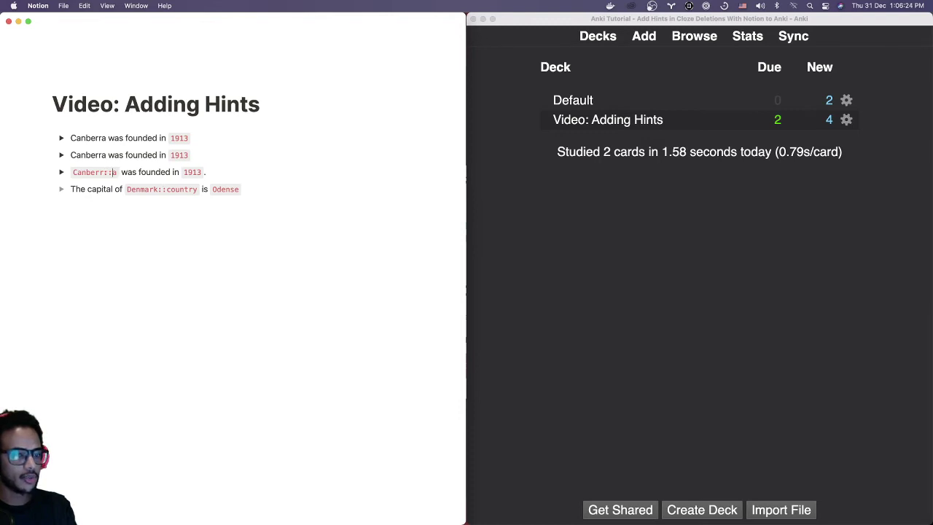
pyautogui.hotkey('shift', 'Right')
pyautogui.write('city w')
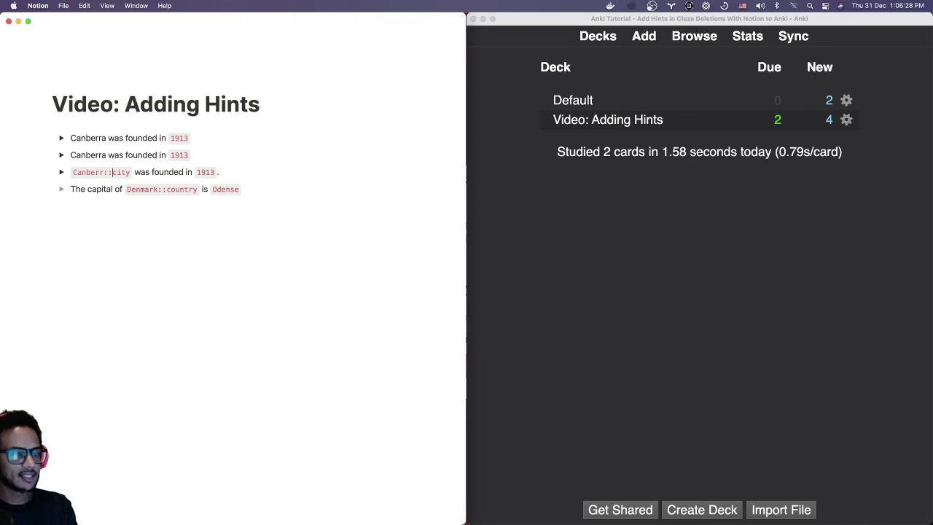
pyautogui.write('a')
pyautogui.press('Right')
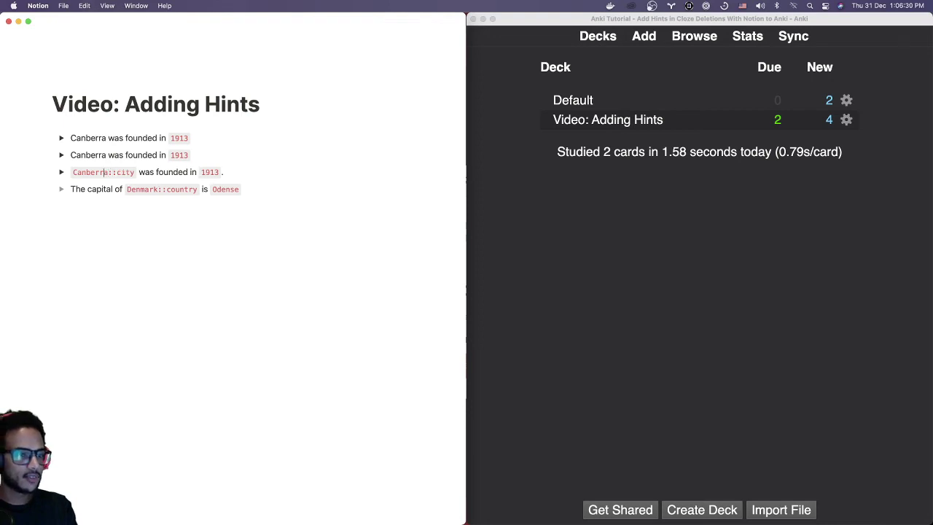
pyautogui.hotkey('shift', 'Right')
pyautogui.hotkey('shift', 'Right')
pyautogui.hotkey('shift', 'Right')
pyautogui.hotkey('shift', 'Right')
pyautogui.hotkey('shift', 'Right')
pyautogui.hotkey('shift', 'Right')
pyautogui.press('Right')
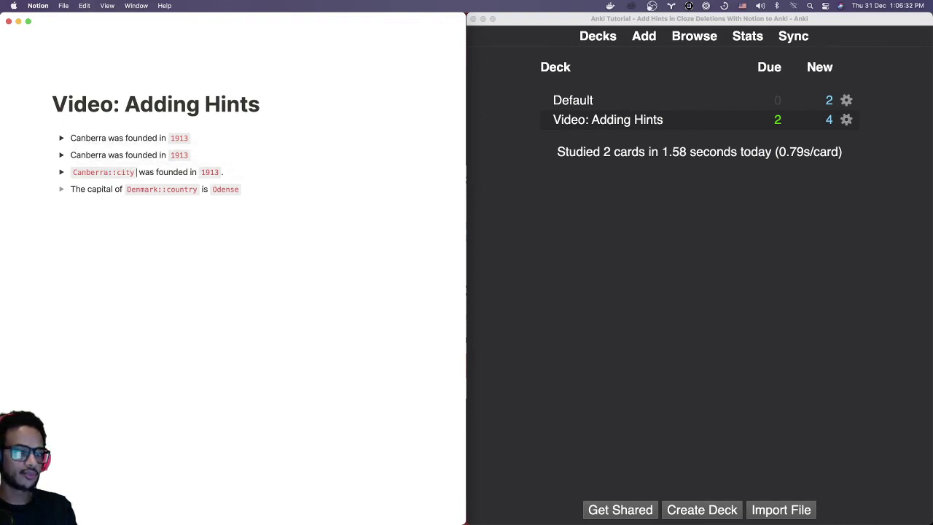
# Add the hint "::year" to the 1913 cloze in the third toggle, so it reads "1913::year".
pyautogui.click(201, 172)
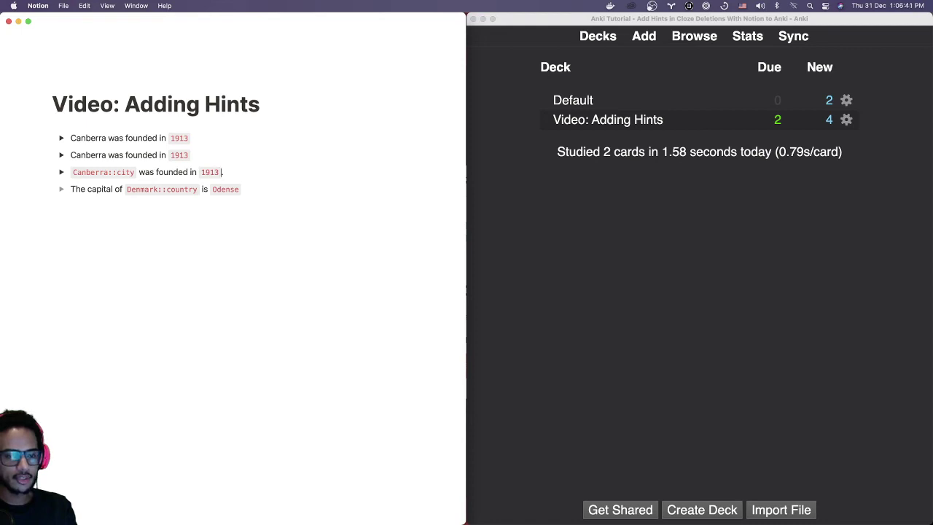
pyautogui.write('::')
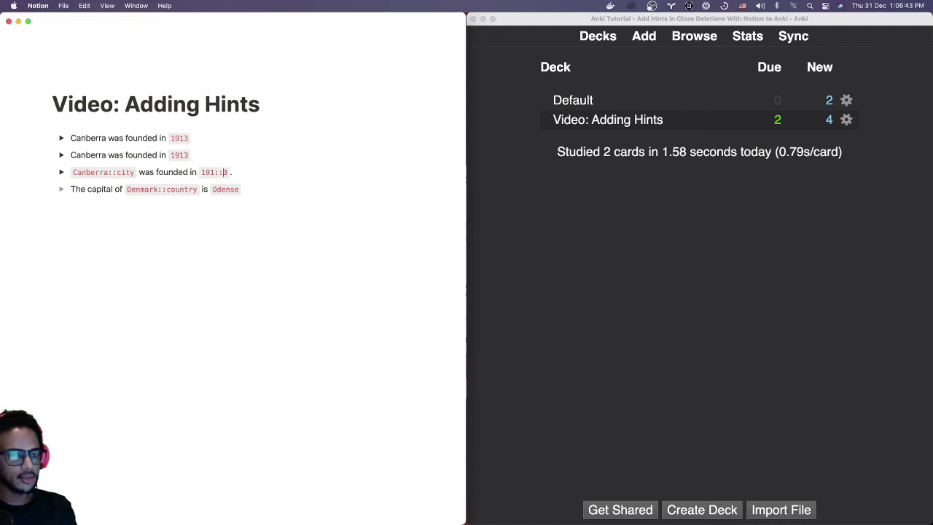
pyautogui.write('year')
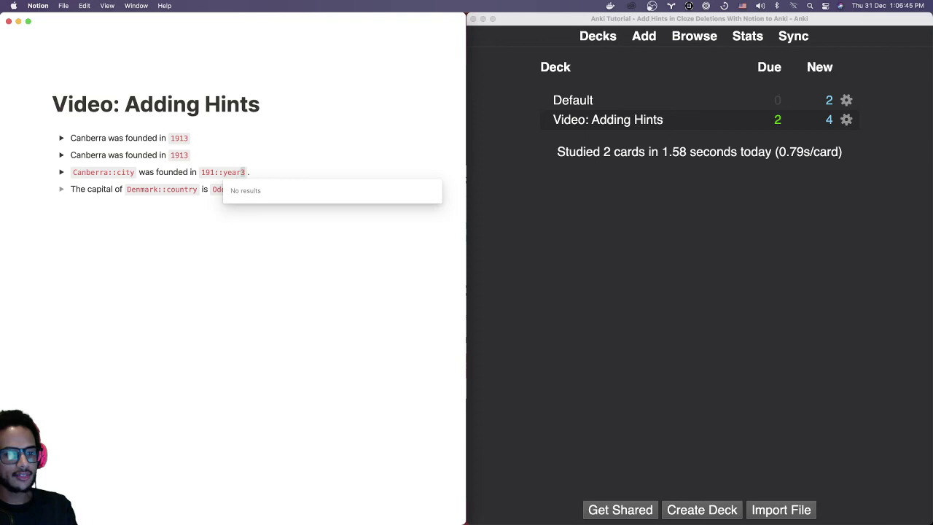
pyautogui.press('Delete')
pyautogui.click(238, 172)
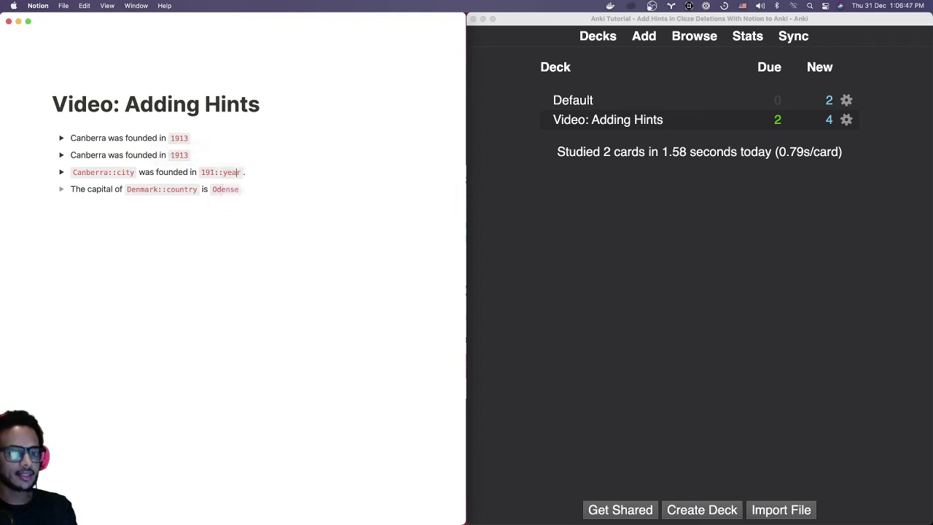
pyautogui.write('3')
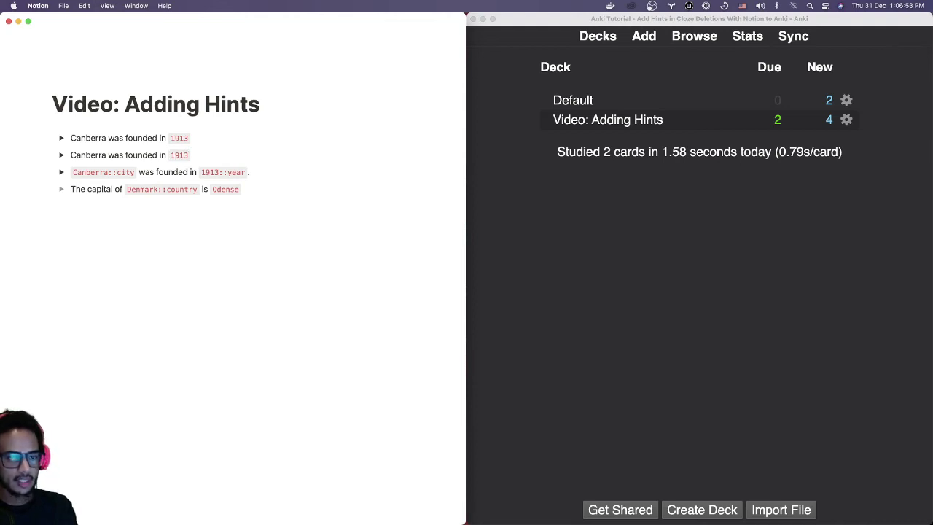
# Change the cloze in the second Canberra toggle to "1913::year".
pyautogui.press('BackSpace')
pyautogui.write('::year')
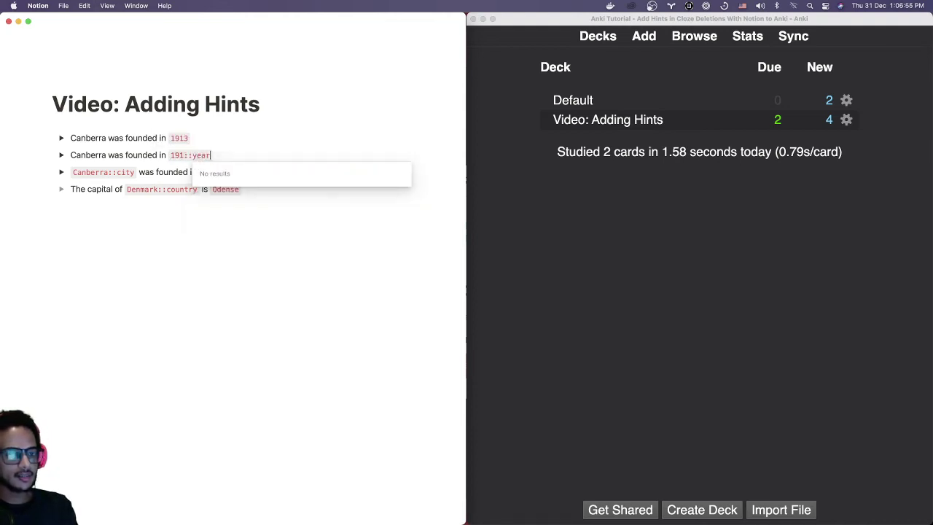
pyautogui.press('Left')
pyautogui.press('super+z')
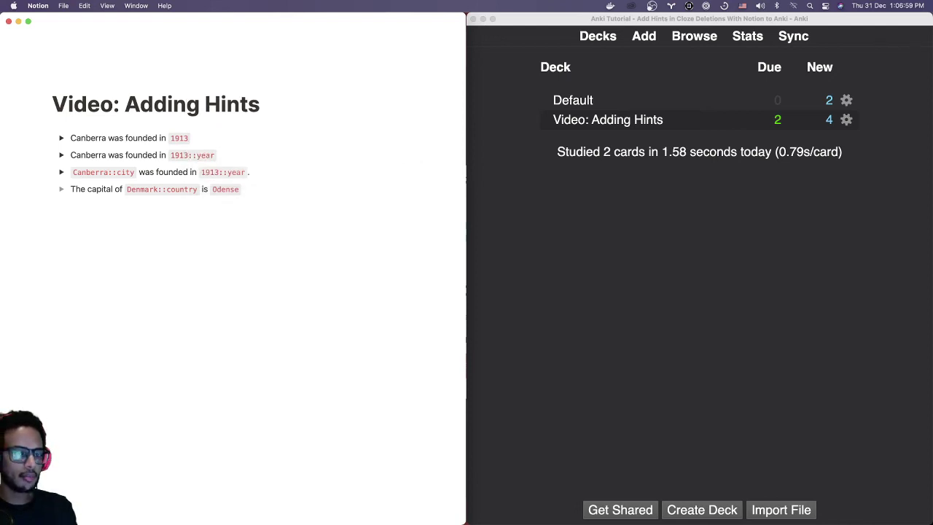
# Change the cloze in the first Canberra toggle to "1913::year".
pyautogui.write('::year')
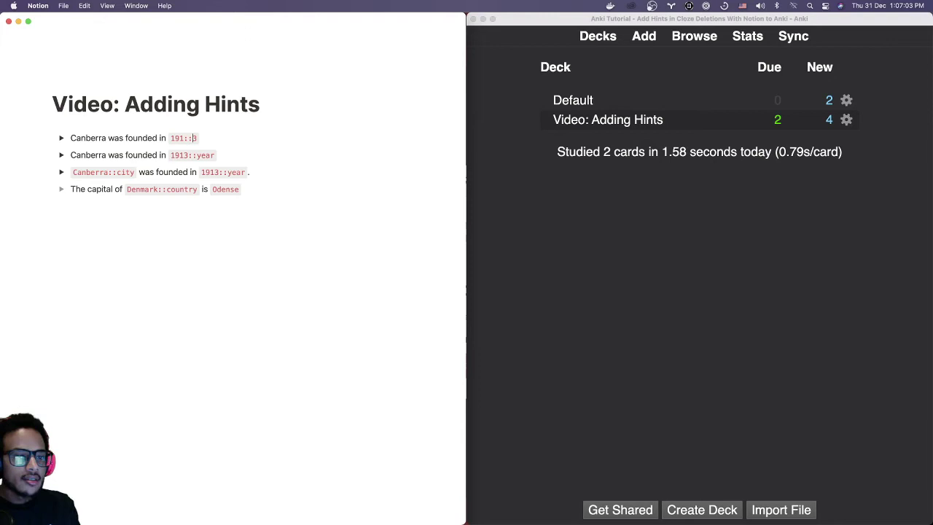
pyautogui.press('Delete')
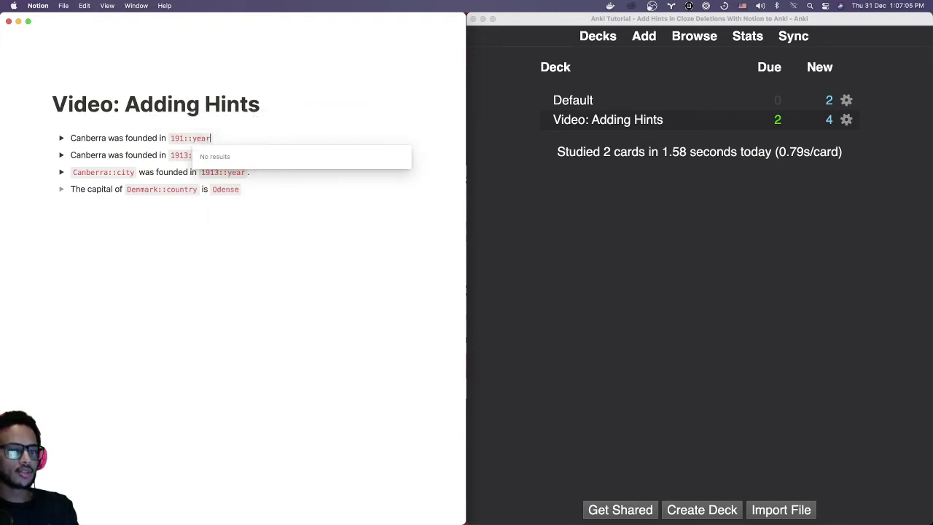
pyautogui.click(193, 138)
pyautogui.write('3')
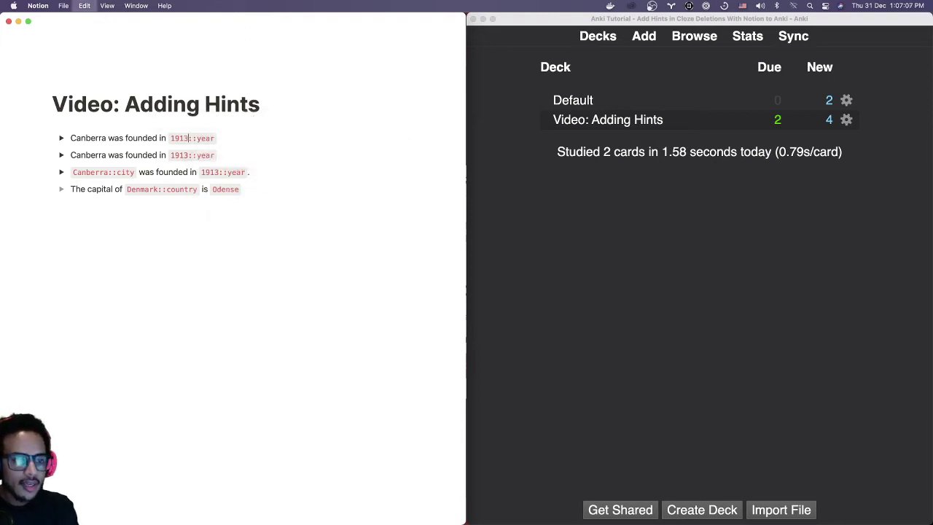
pyautogui.click(256, 207)
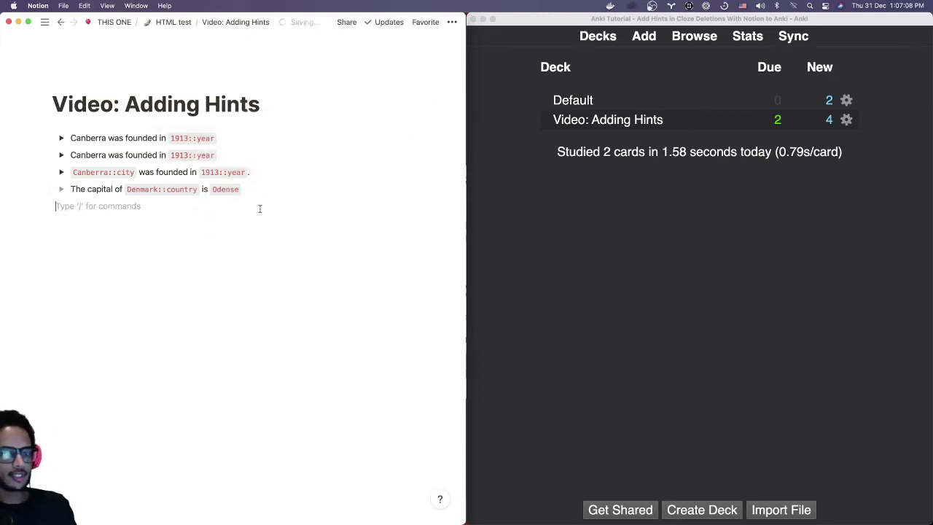
# Add the hint "::city" to the Odense cloze in the last toggle, so it reads "Odense::city".
pyautogui.click(216, 190)
pyautogui.press('BackSpace')
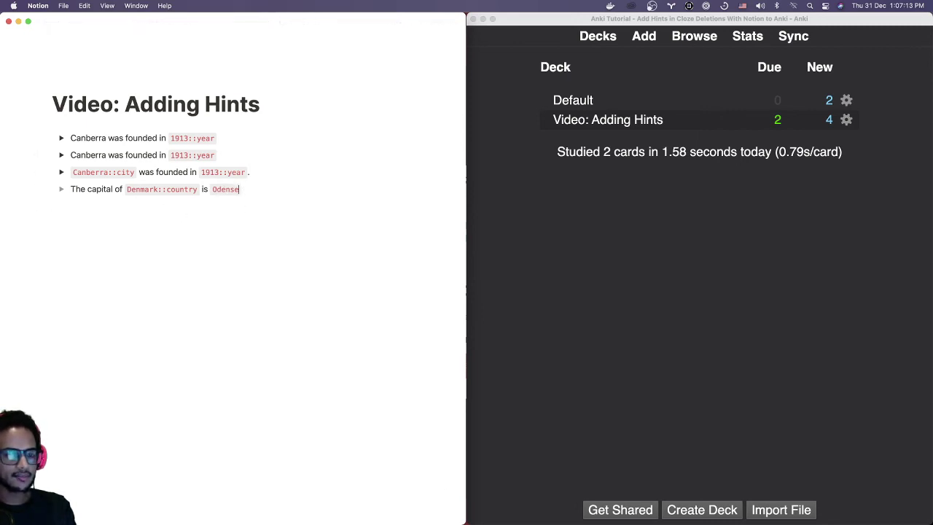
pyautogui.press('BackSpace')
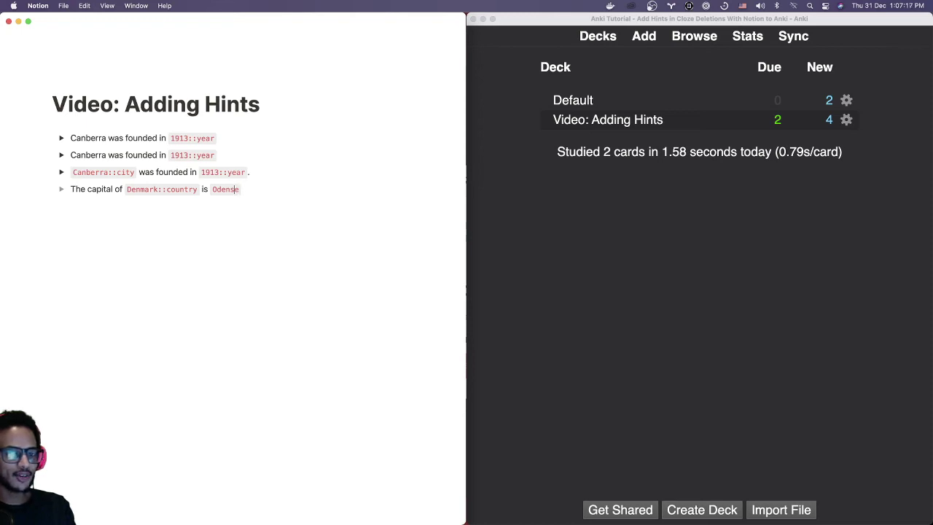
pyautogui.write('::')
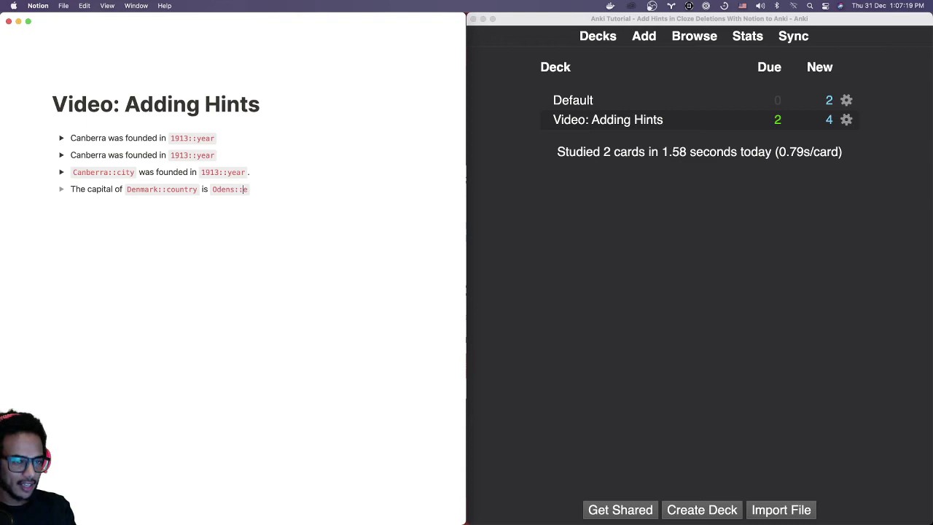
pyautogui.hotkey('shift', 'Left')
pyautogui.write('city')
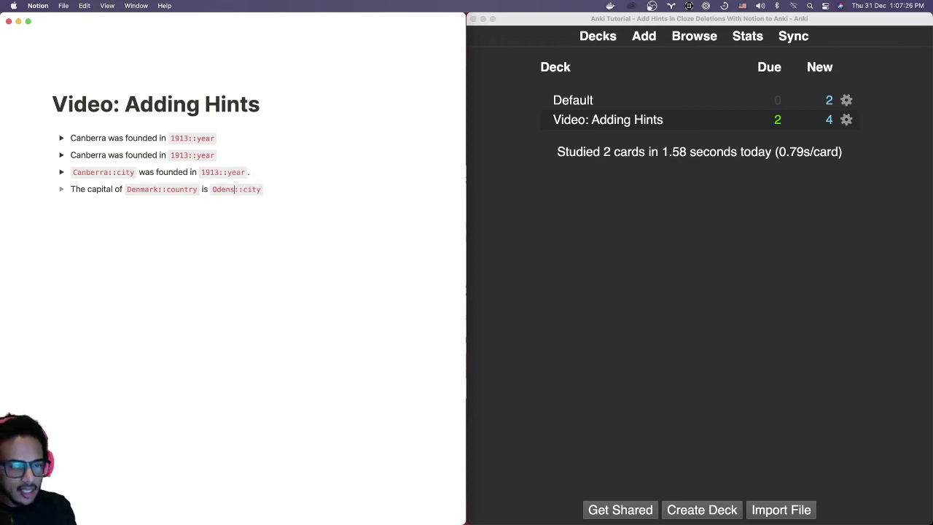
pyautogui.write('e')
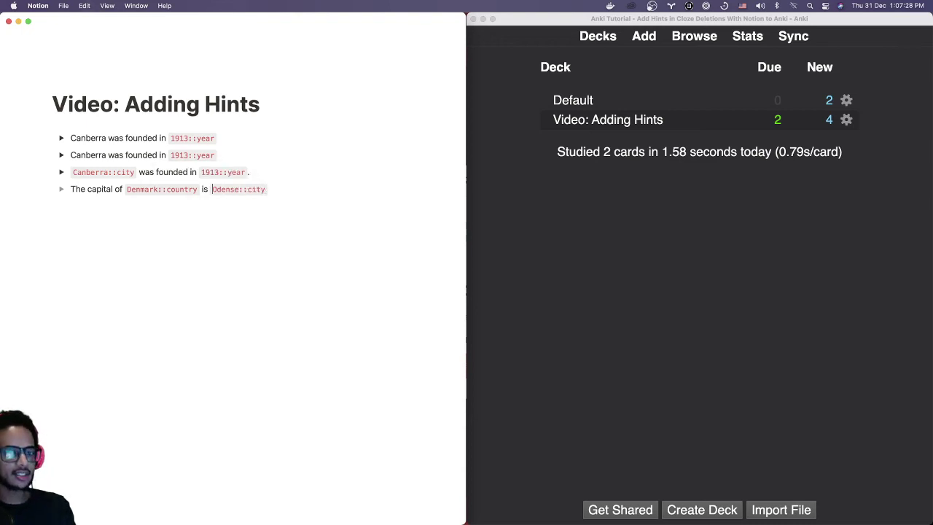
pyautogui.click(311, 223)
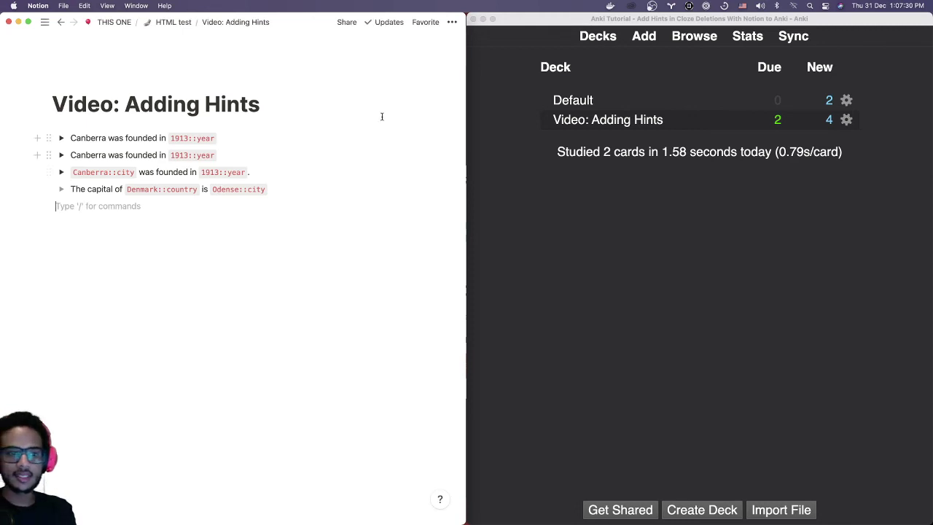
# Export the "Video: Adding Hints" page as HTML, save the export in Downloads, and start switching to another app.
pyautogui.click(453, 22)
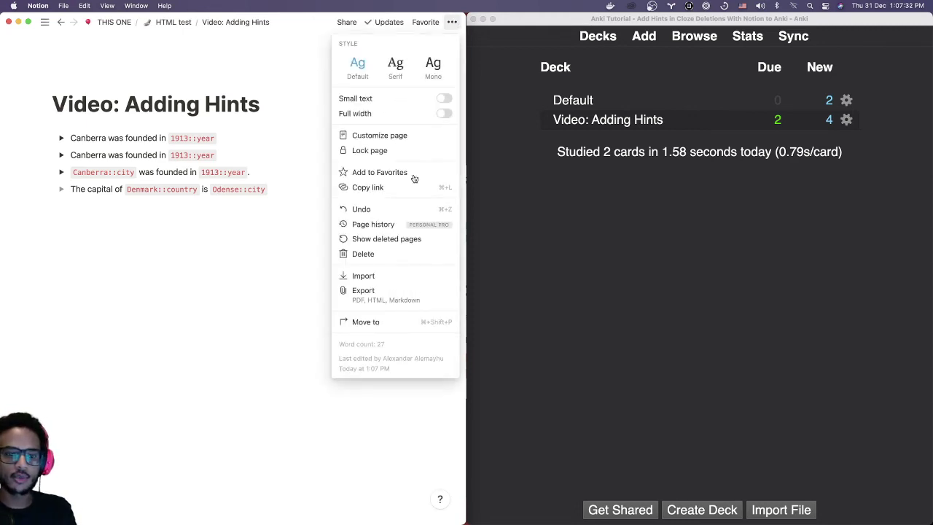
pyautogui.click(368, 291)
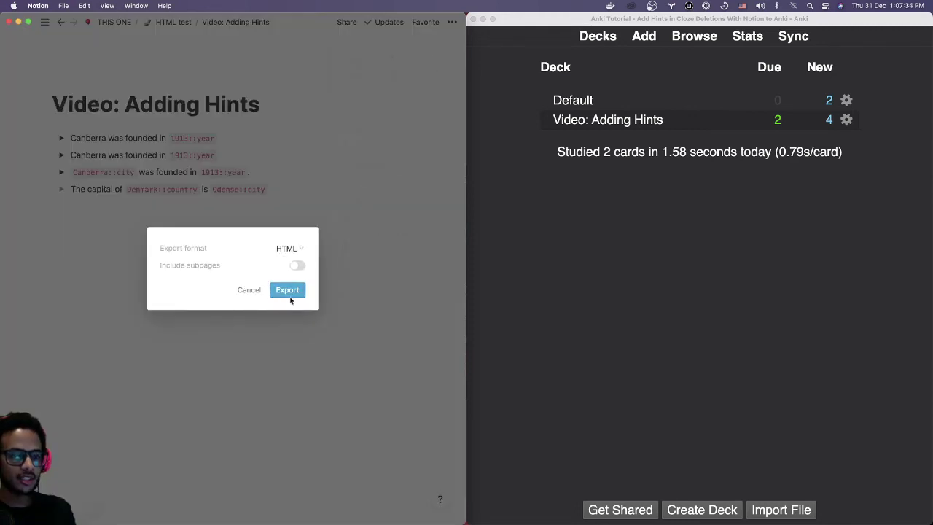
pyautogui.click(289, 295)
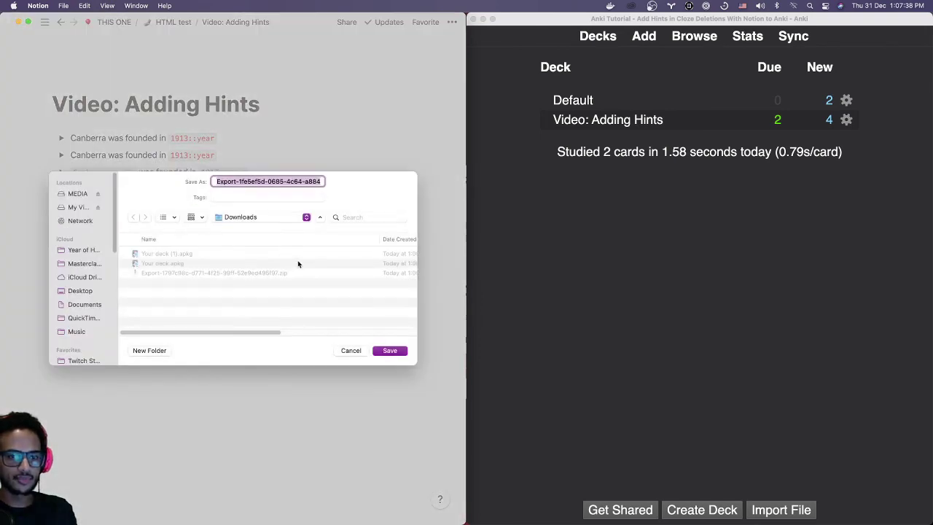
pyautogui.click(406, 353)
pyautogui.press('super+Tab')
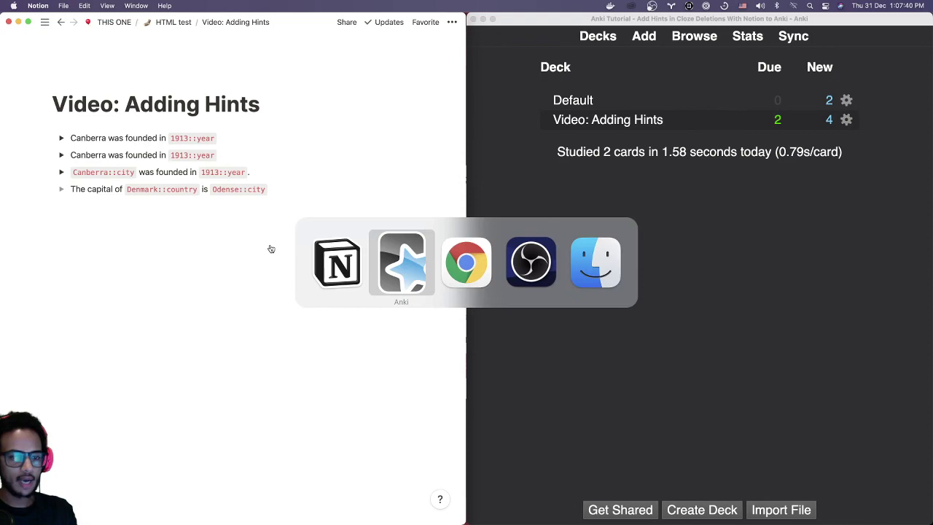
# Switch to Chrome, dismiss the earlier download dialog and choose the newest export zip (Export-1fe5ef5d…) from Downloads for conversion on 2anki.net.
pyautogui.click(460, 269)
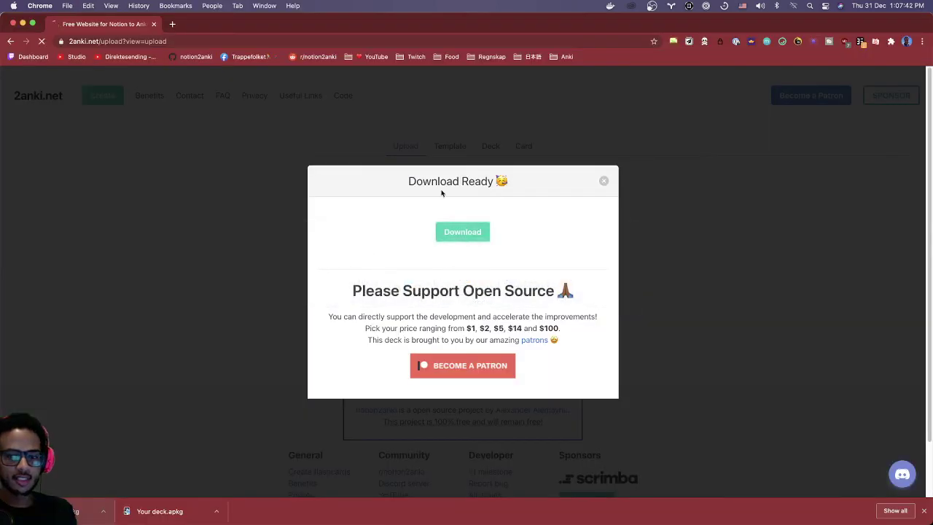
pyautogui.press('Escape')
pyautogui.click(472, 238)
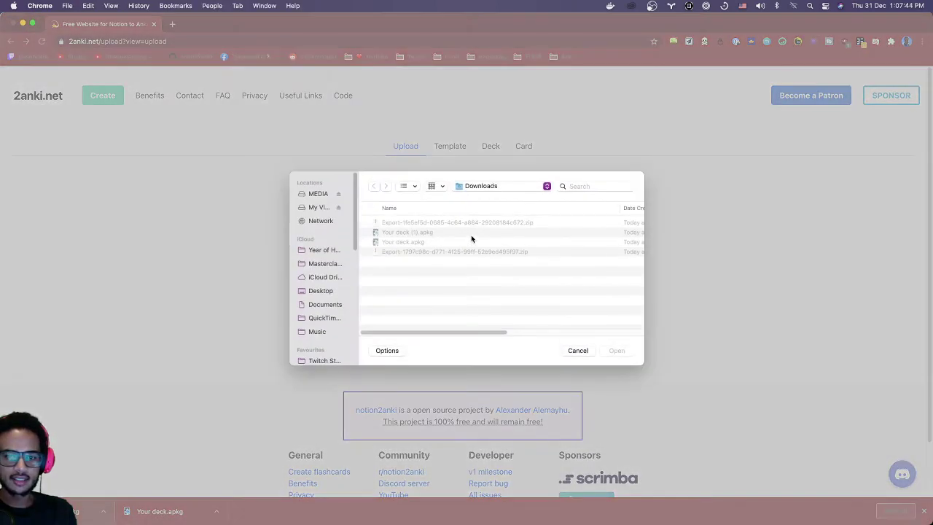
pyautogui.moveTo(619, 208); pyautogui.dragTo(523, 209)
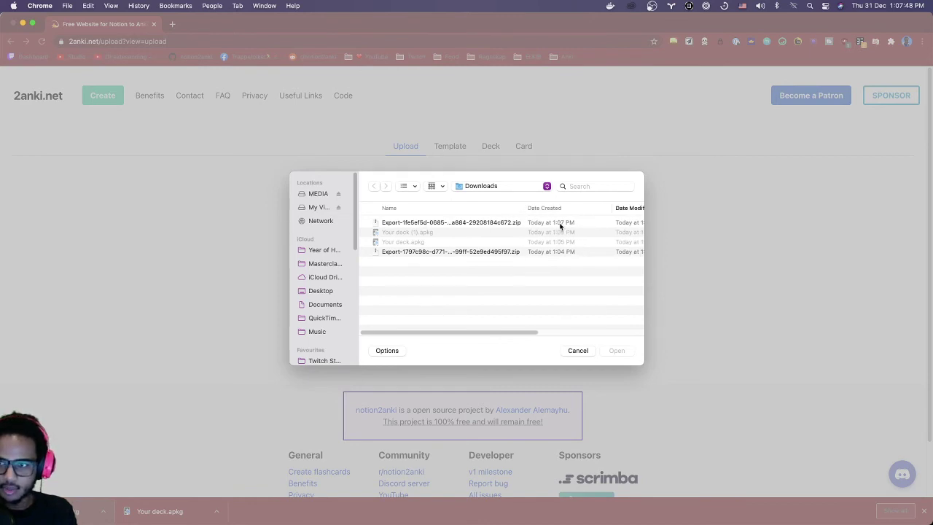
pyautogui.click(550, 223)
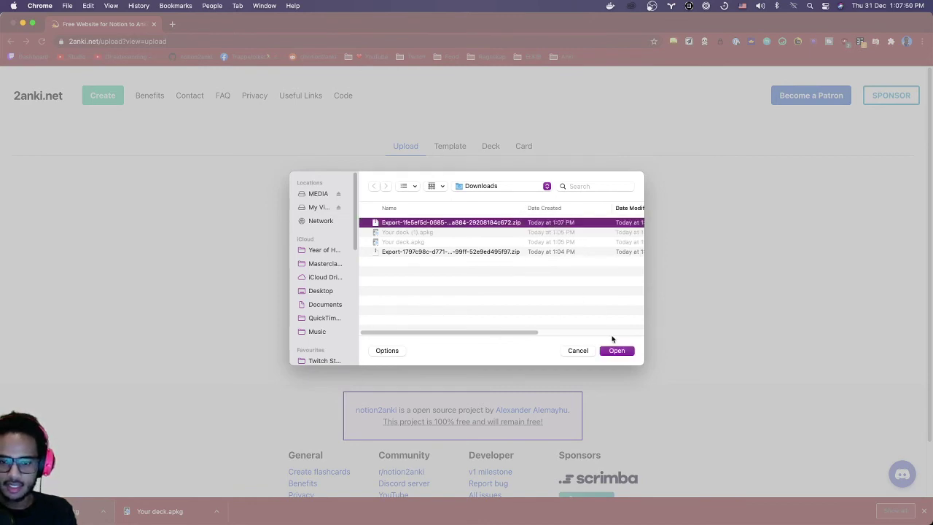
pyautogui.click(618, 351)
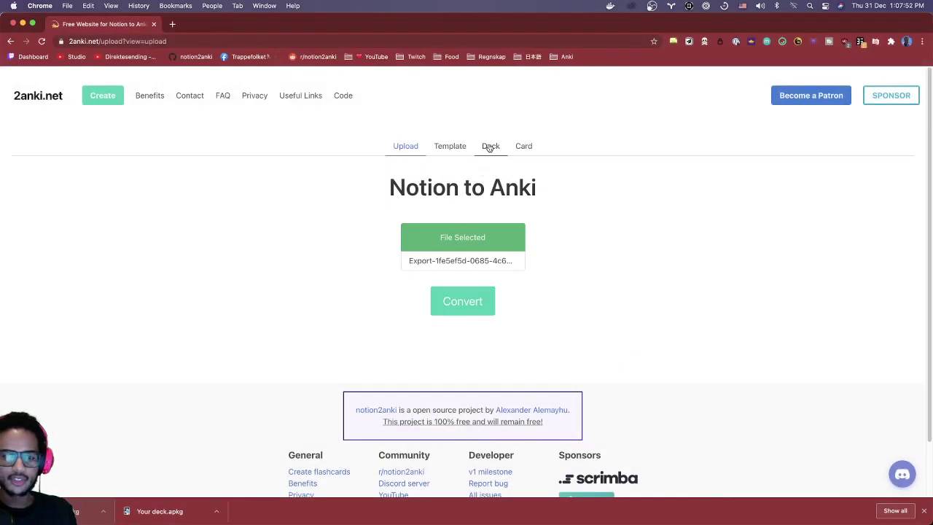
# Set the deck name to "With my hints" in the deck options and return to the upload page.
pyautogui.click(492, 147)
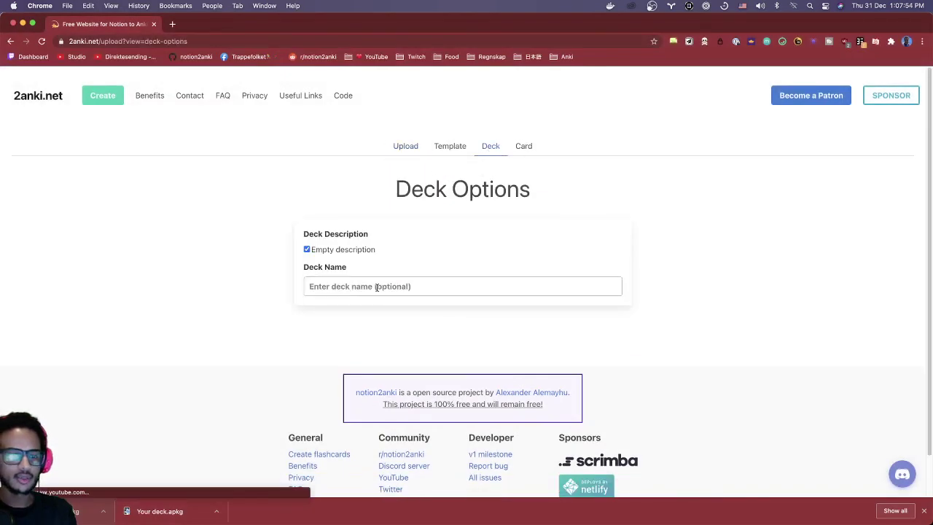
pyautogui.write('With ')
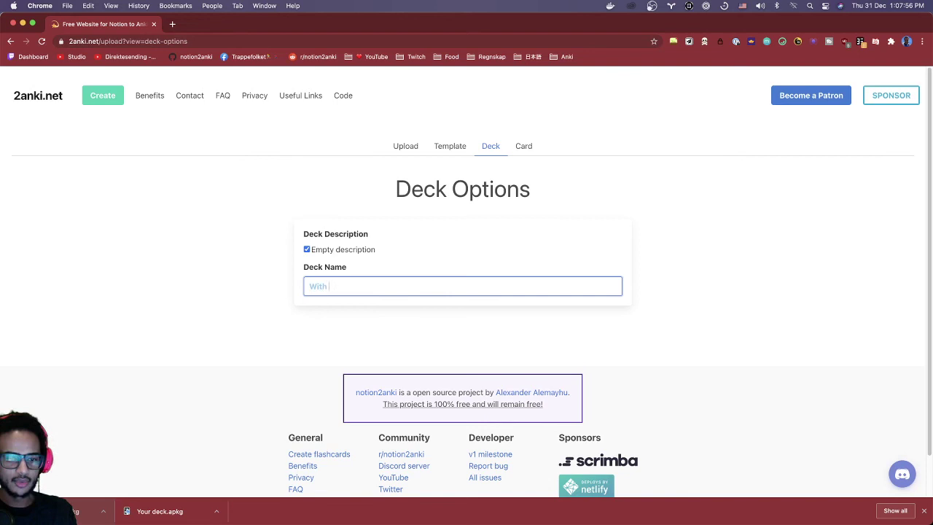
pyautogui.write('my hints')
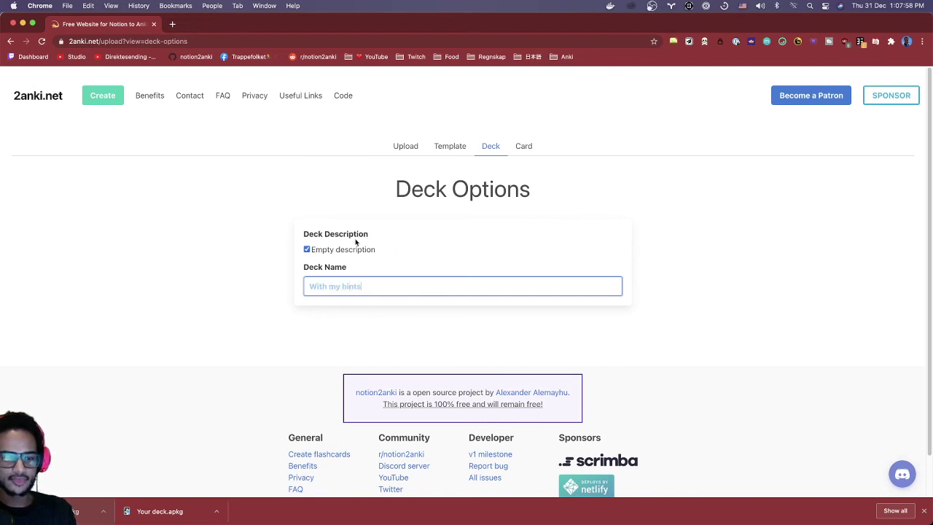
pyautogui.click(407, 153)
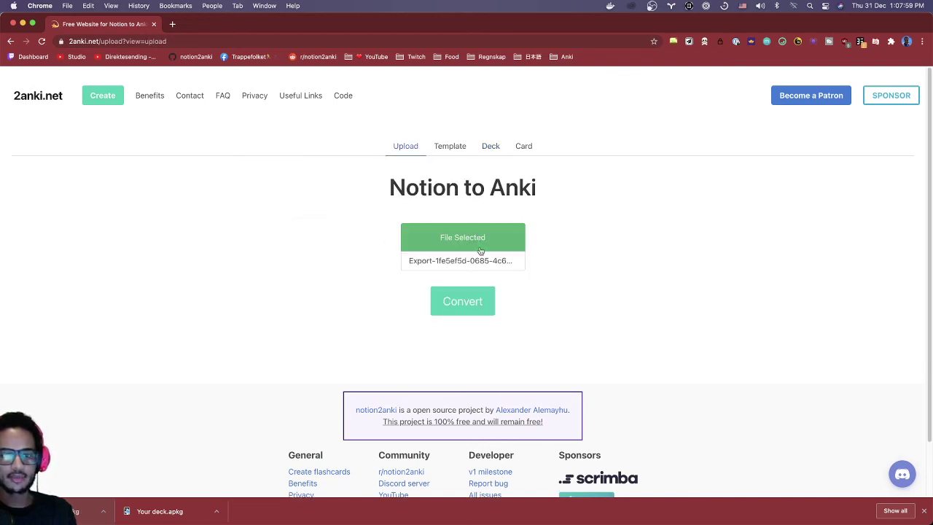
# Convert the selected export, download the resulting deck into Anki and dismiss the import report.
pyautogui.click(470, 307)
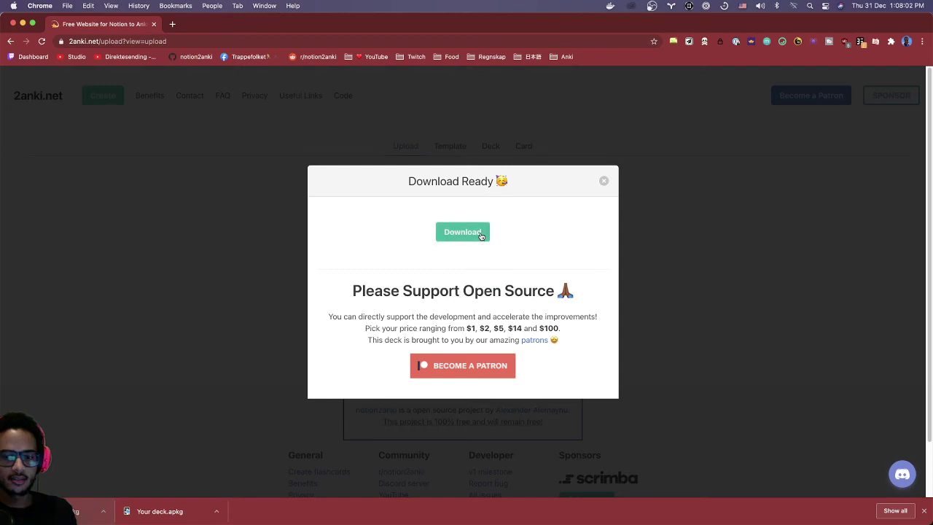
pyautogui.click(481, 235)
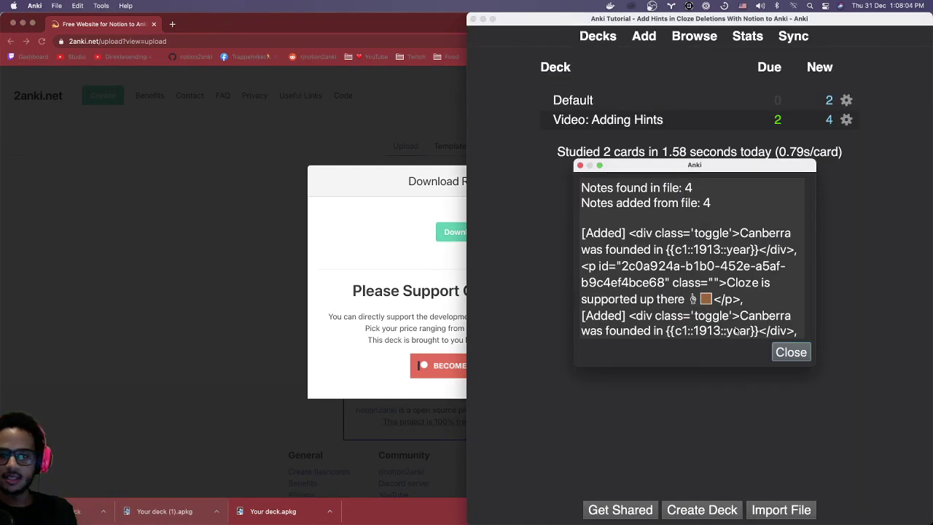
pyautogui.click(790, 352)
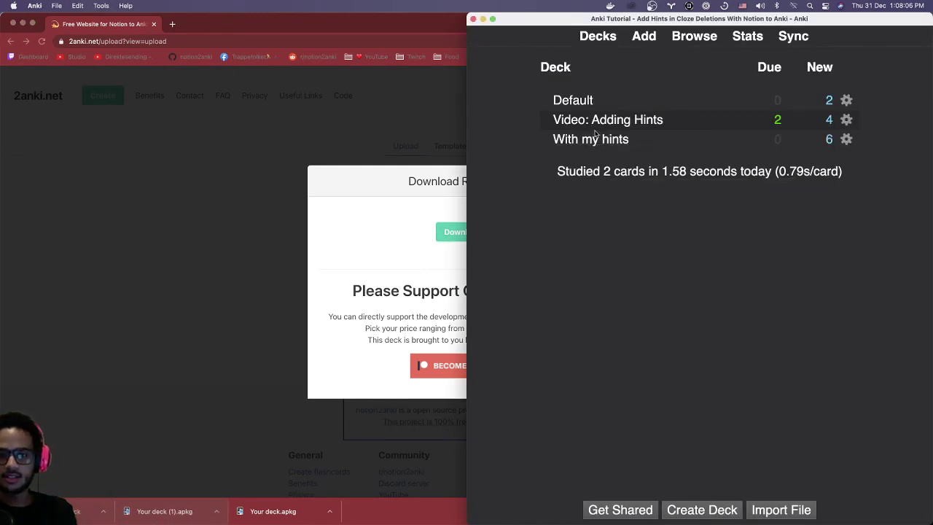
# Study the "With my hints" deck, revealing and rating the first three Canberra cards as Good to check their cloze hints.
pyautogui.click(593, 138)
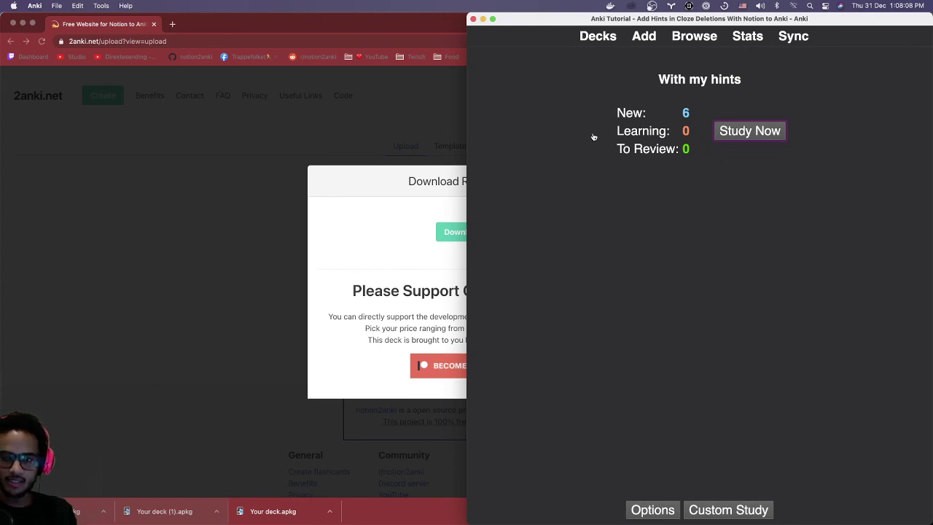
pyautogui.press('s')
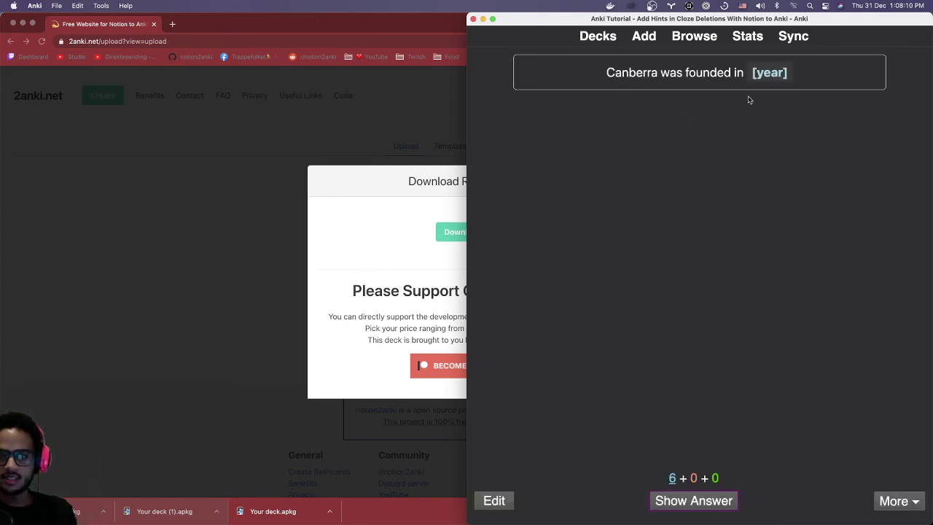
pyautogui.moveTo(753, 73); pyautogui.dragTo(785, 78)
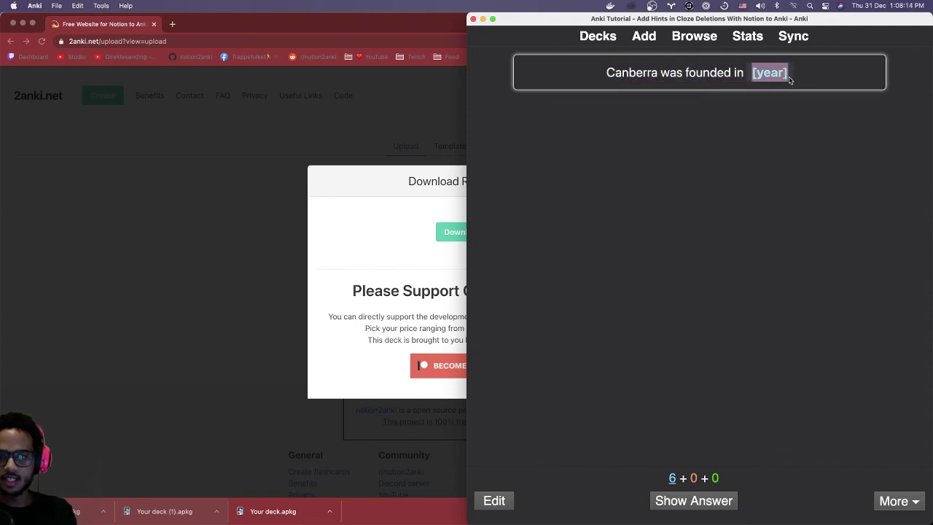
pyautogui.press('space')
pyautogui.press('space')
pyautogui.press('space')
pyautogui.press('space')
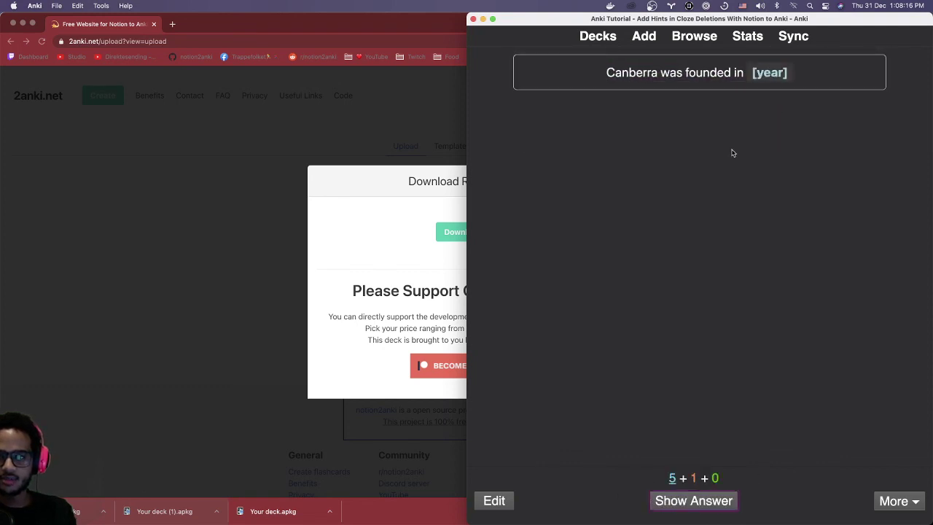
pyautogui.press('space')
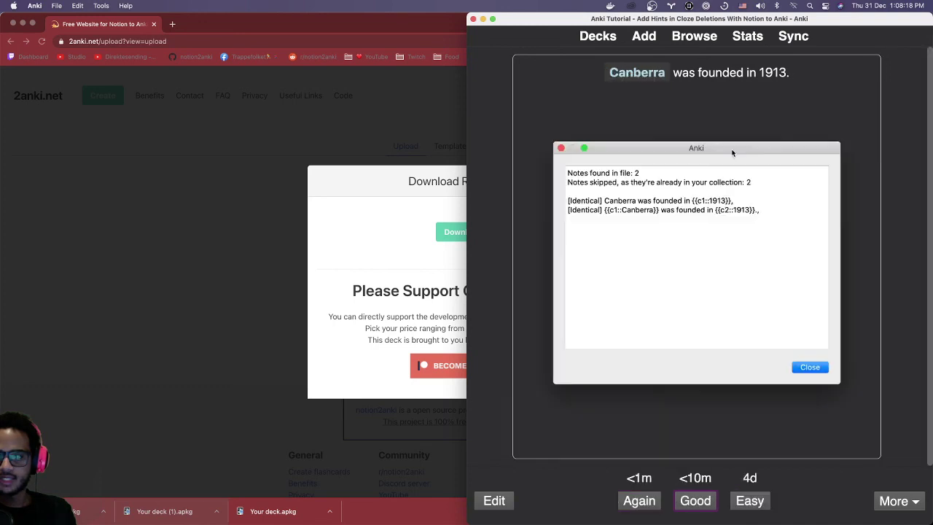
pyautogui.press('space')
pyautogui.press('space')
# Switch to Notion and replace the Odense hint in the last toggle with "hint", so the cloze reads "Odense::hint".
pyautogui.press('super+Tab')
pyautogui.press('super+Tab')
pyautogui.press('super+Tab')
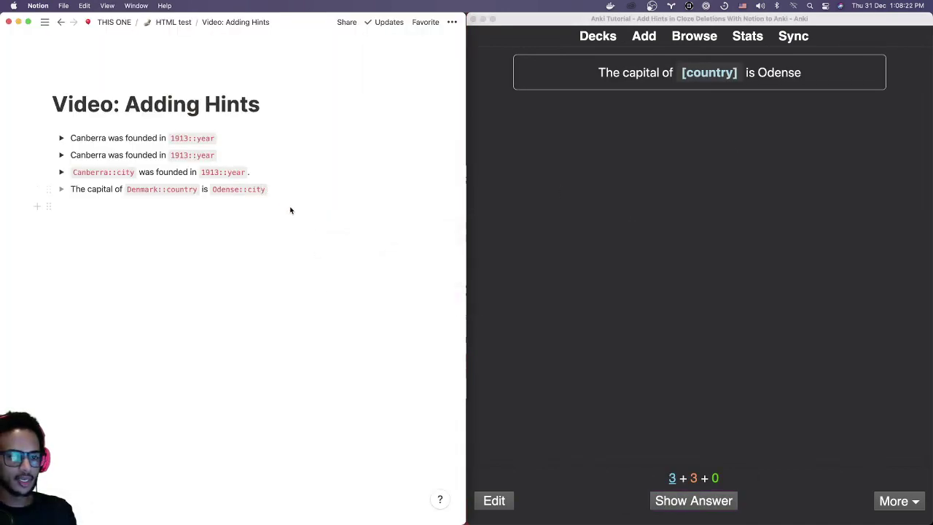
pyautogui.click(291, 209)
pyautogui.press('BackSpace')
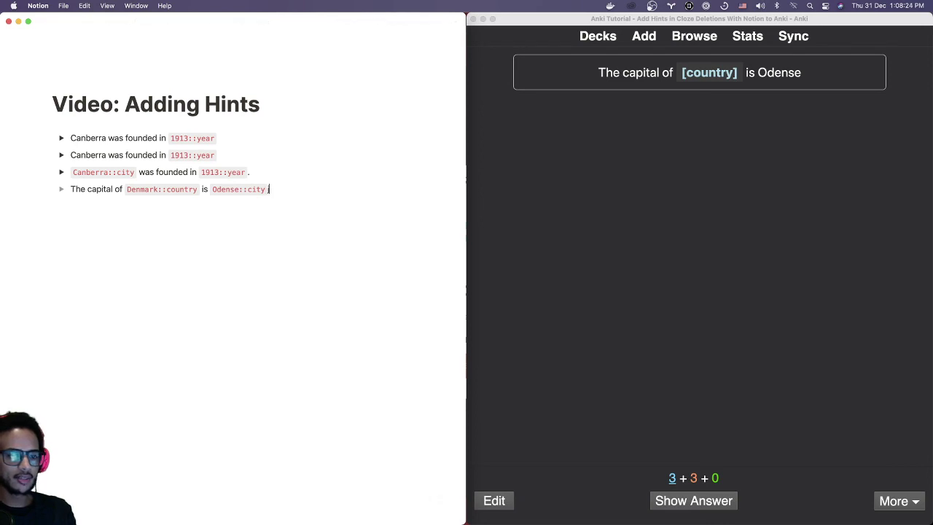
pyautogui.press('BackSpace')
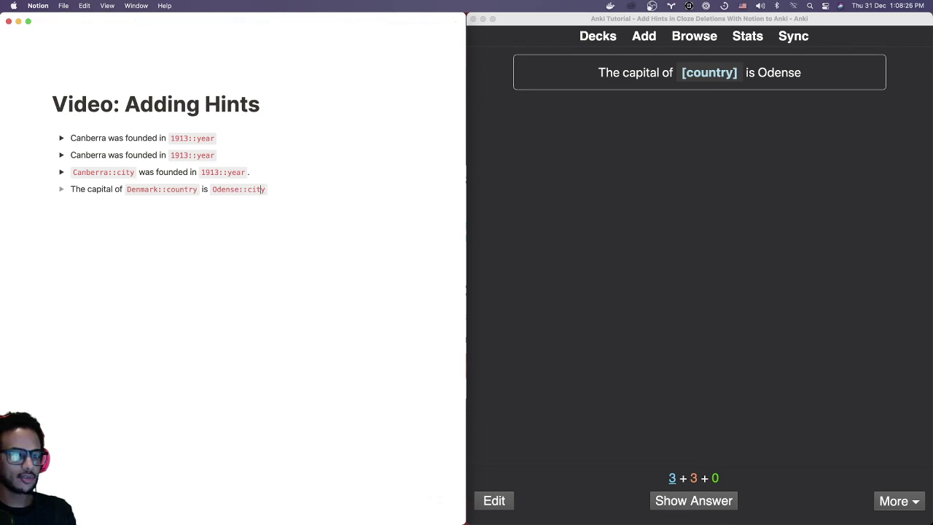
pyautogui.write('fjjf')
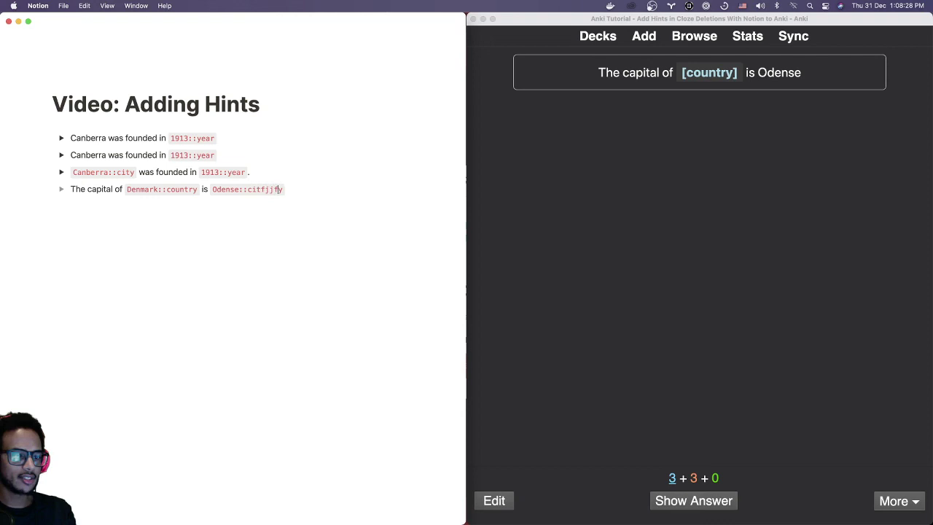
pyautogui.press('BackSpace')
pyautogui.press('BackSpace')
pyautogui.press('BackSpace')
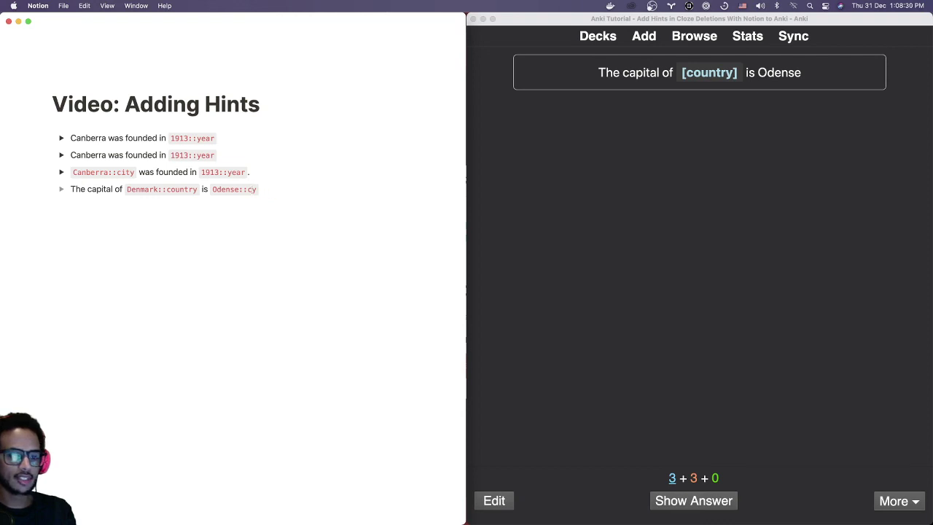
pyautogui.press('BackSpace')
pyautogui.write('hint')
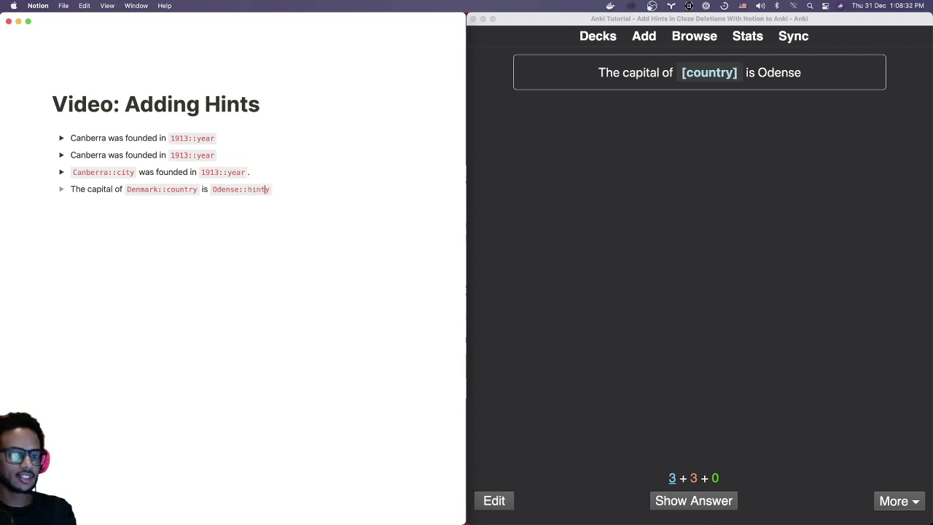
pyautogui.hotkey('shift', 'Right')
pyautogui.press('BackSpace')
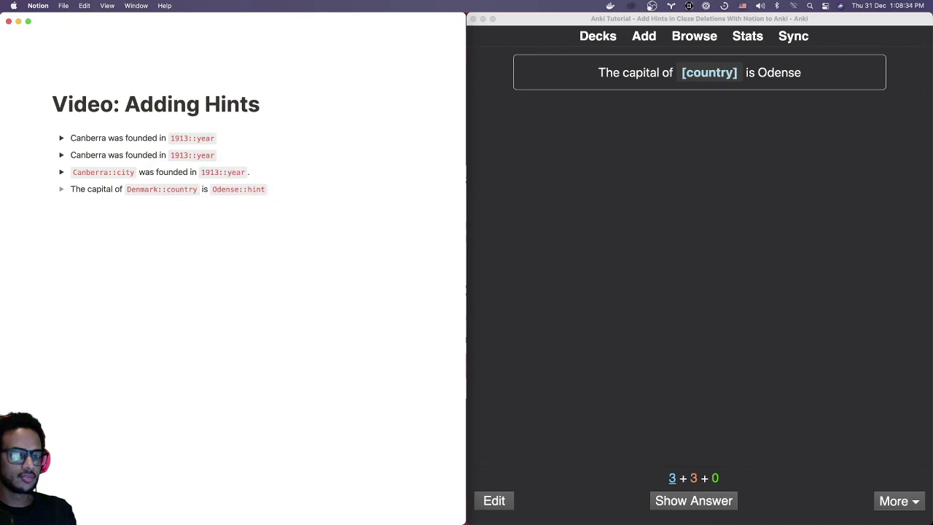